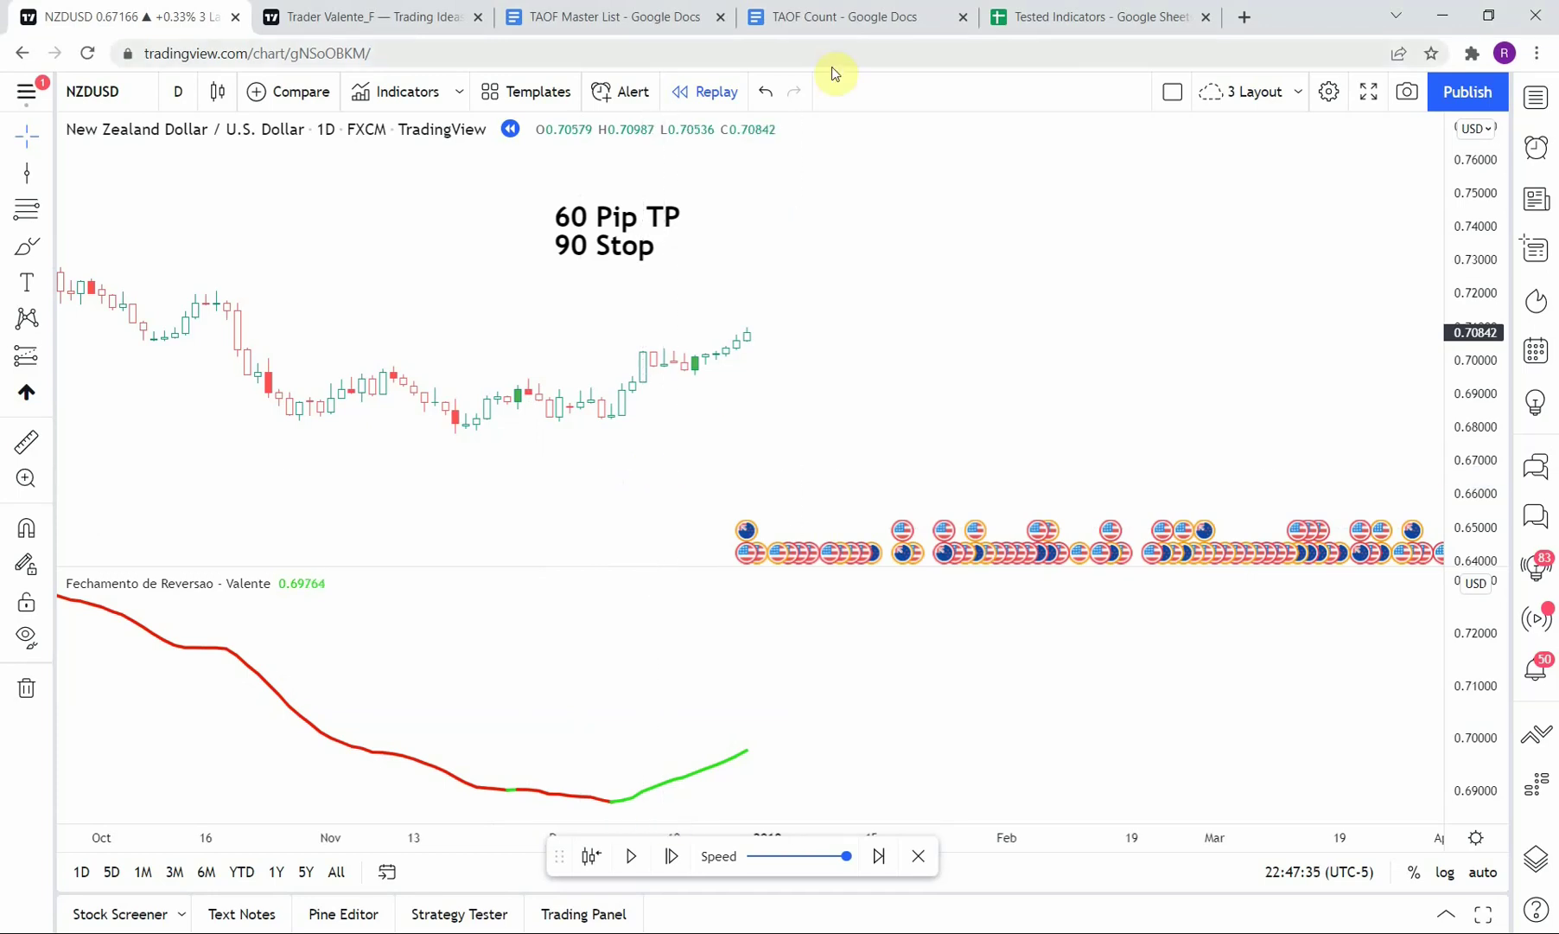
Review the tested indicator and strategy counts in the TAOF Count document and return to the NZDUSD chart
{"action": "left_click", "coordinate": [835, 17]}
{"action": "left_click", "coordinate": [721, 783]}
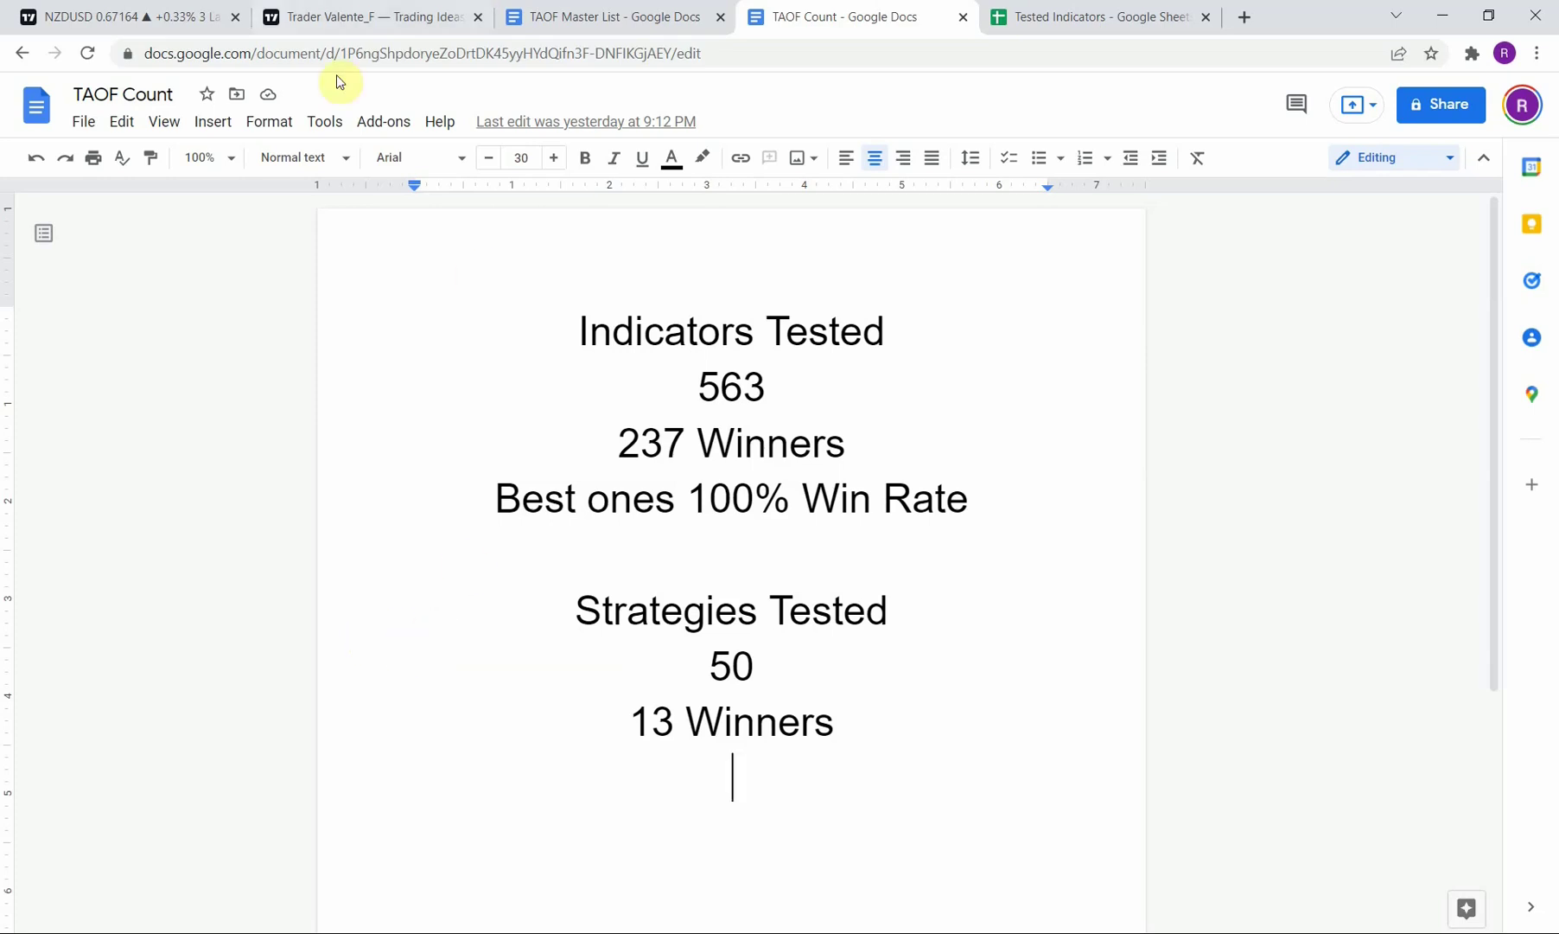
{"action": "left_click", "coordinate": [91, 15]}
Move the floating replay controls down so they no longer cover the indicator pane
{"action": "left_click_drag", "start_coordinate": [593, 474], "coordinate": [599, 491]}
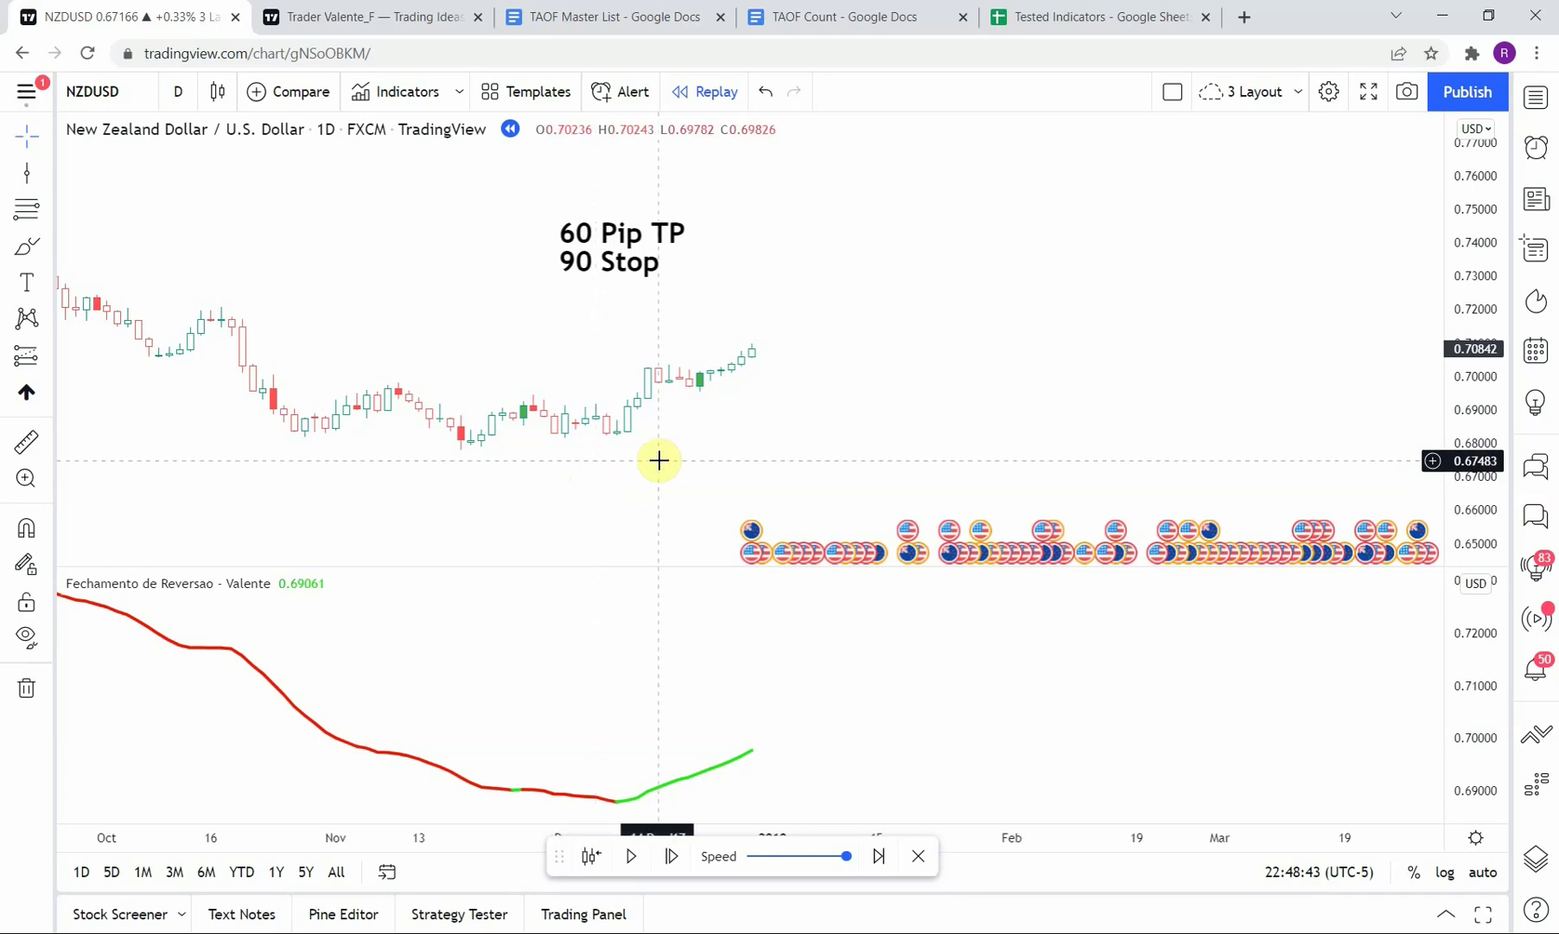
{"action": "scroll", "coordinate": [661, 484], "scroll_direction": "right", "scroll_amount": 2}
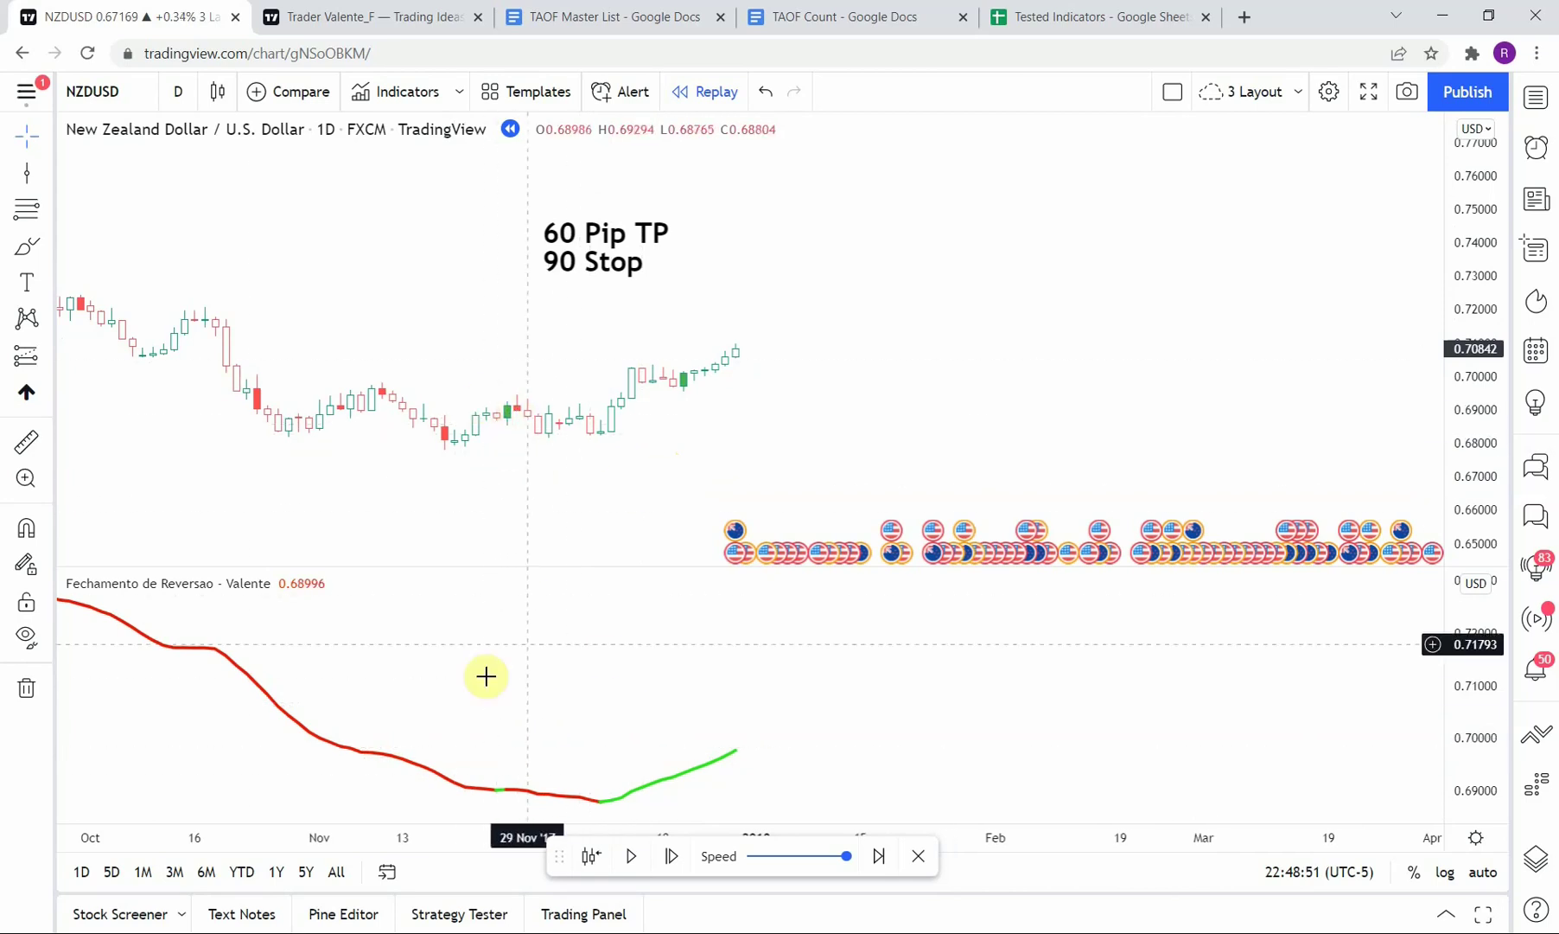
{"action": "left_click_drag", "start_coordinate": [553, 854], "coordinate": [547, 897]}
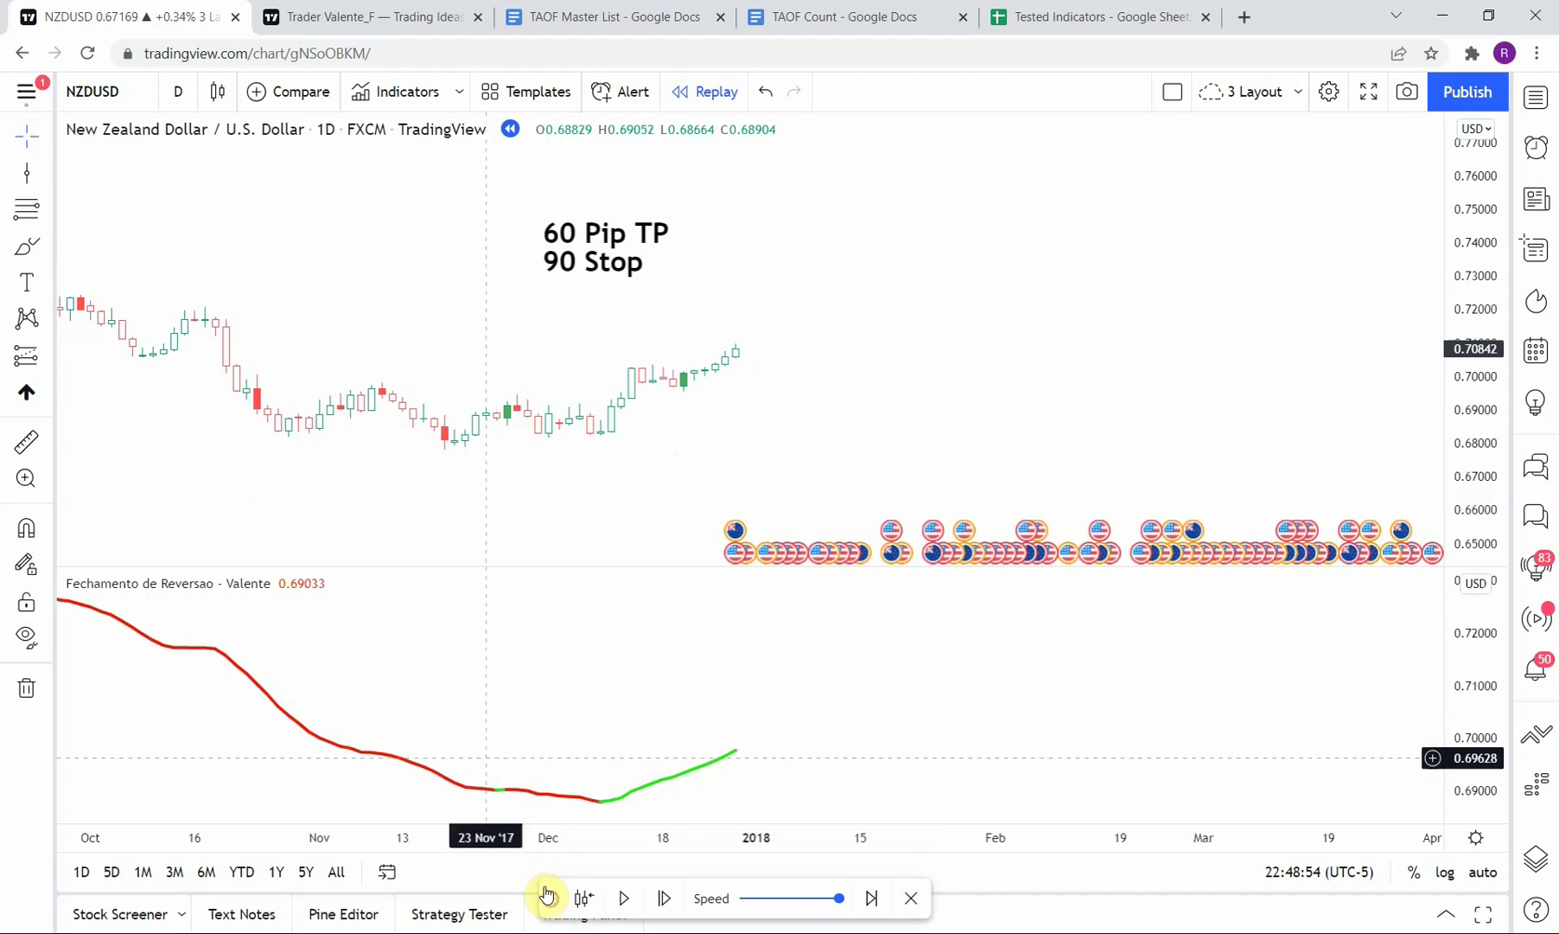
Overlay the Fechamento de Reversao indicator on the price pane above and move it back to a new pane below
{"action": "right_click", "coordinate": [552, 804]}
{"action": "mouse_move", "coordinate": [927, 648]}
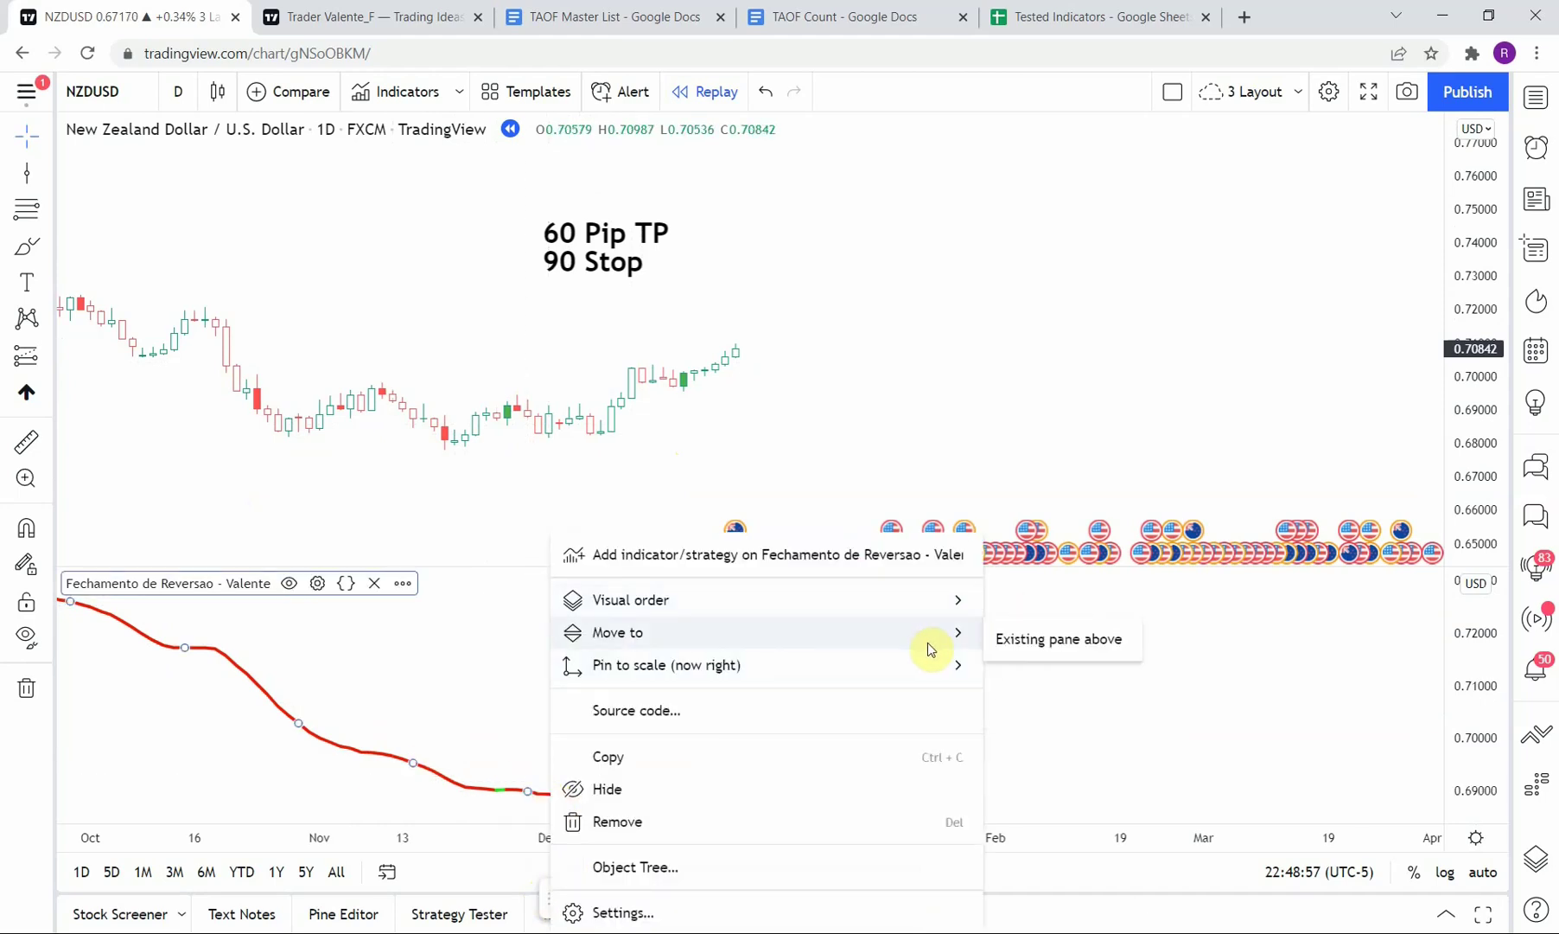
{"action": "left_click", "coordinate": [1011, 638]}
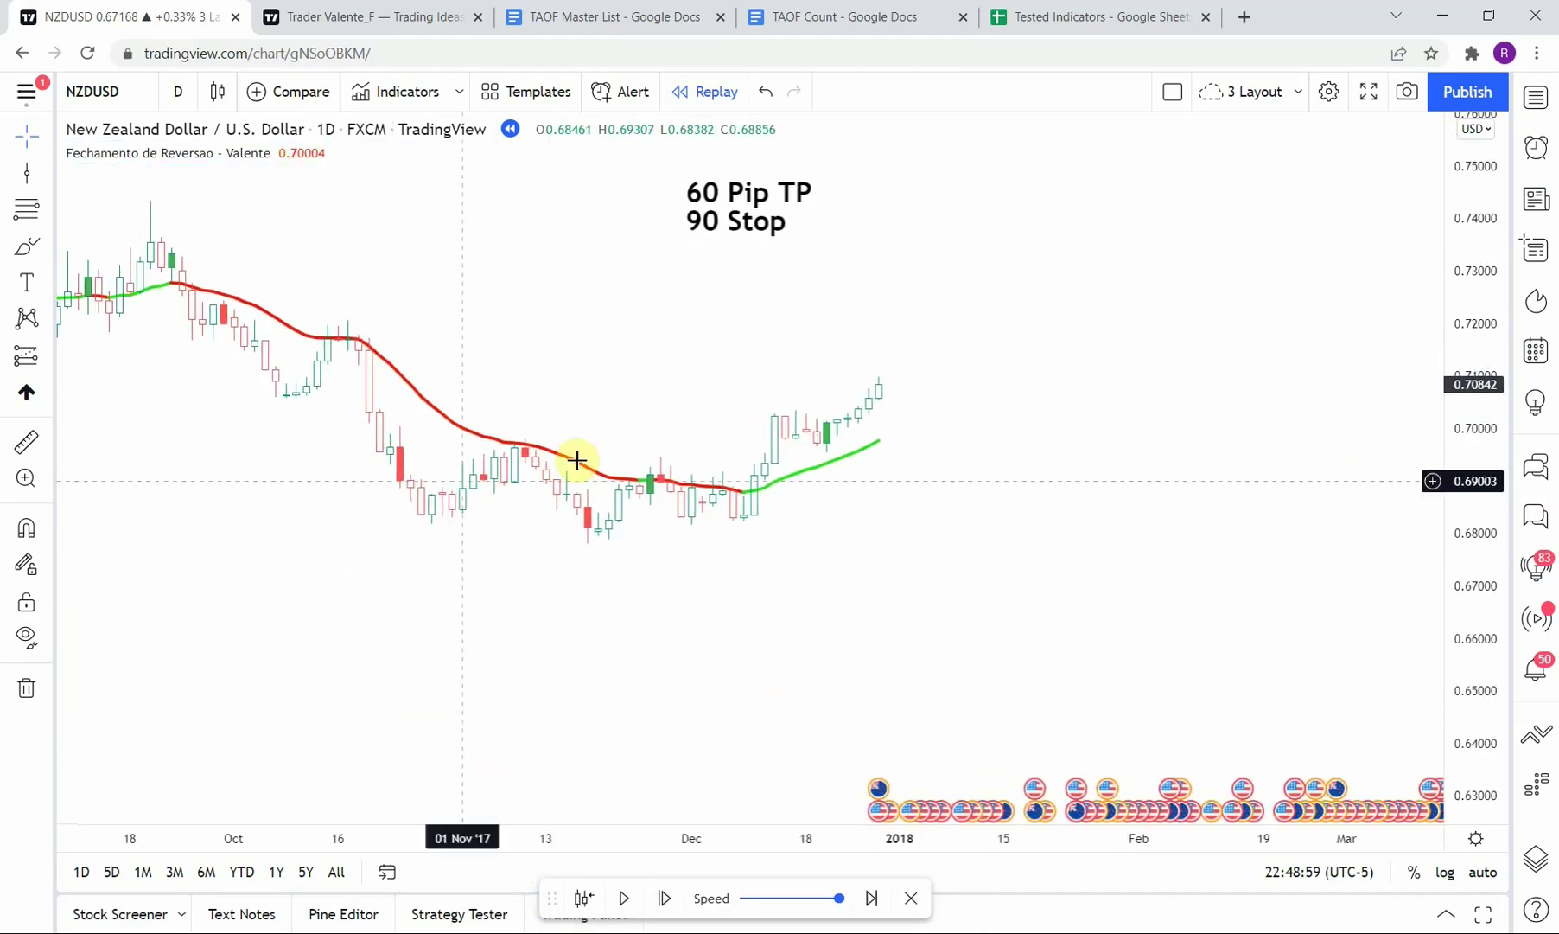
{"action": "left_click_drag", "start_coordinate": [898, 609], "coordinate": [770, 574]}
{"action": "left_click_drag", "start_coordinate": [696, 435], "coordinate": [816, 551]}
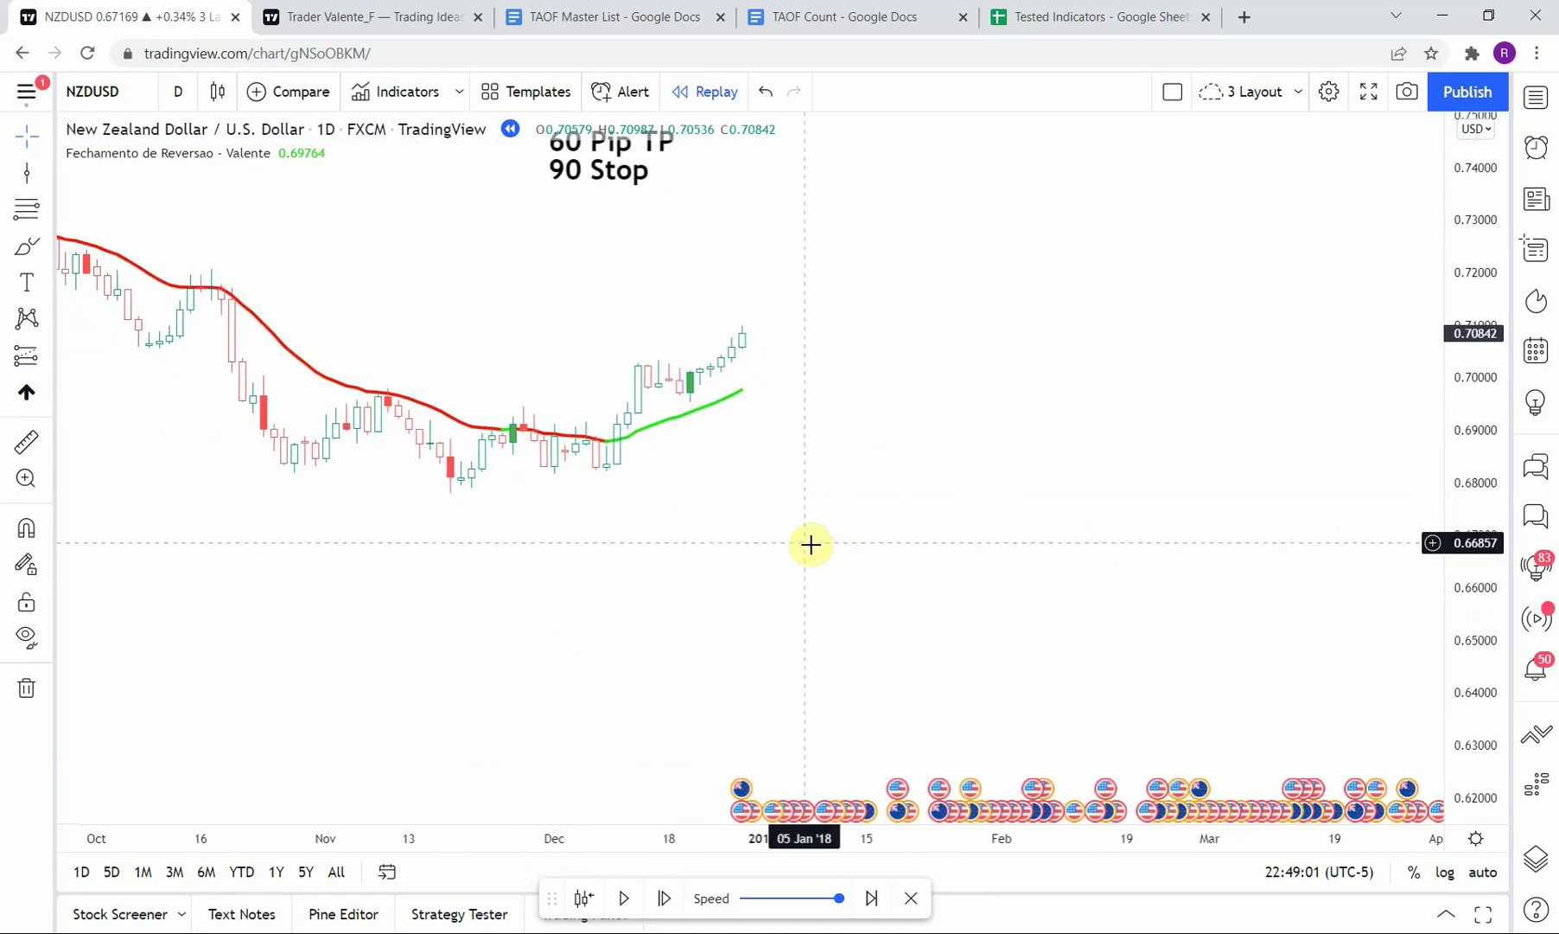
{"action": "mouse_move", "coordinate": [138, 152]}
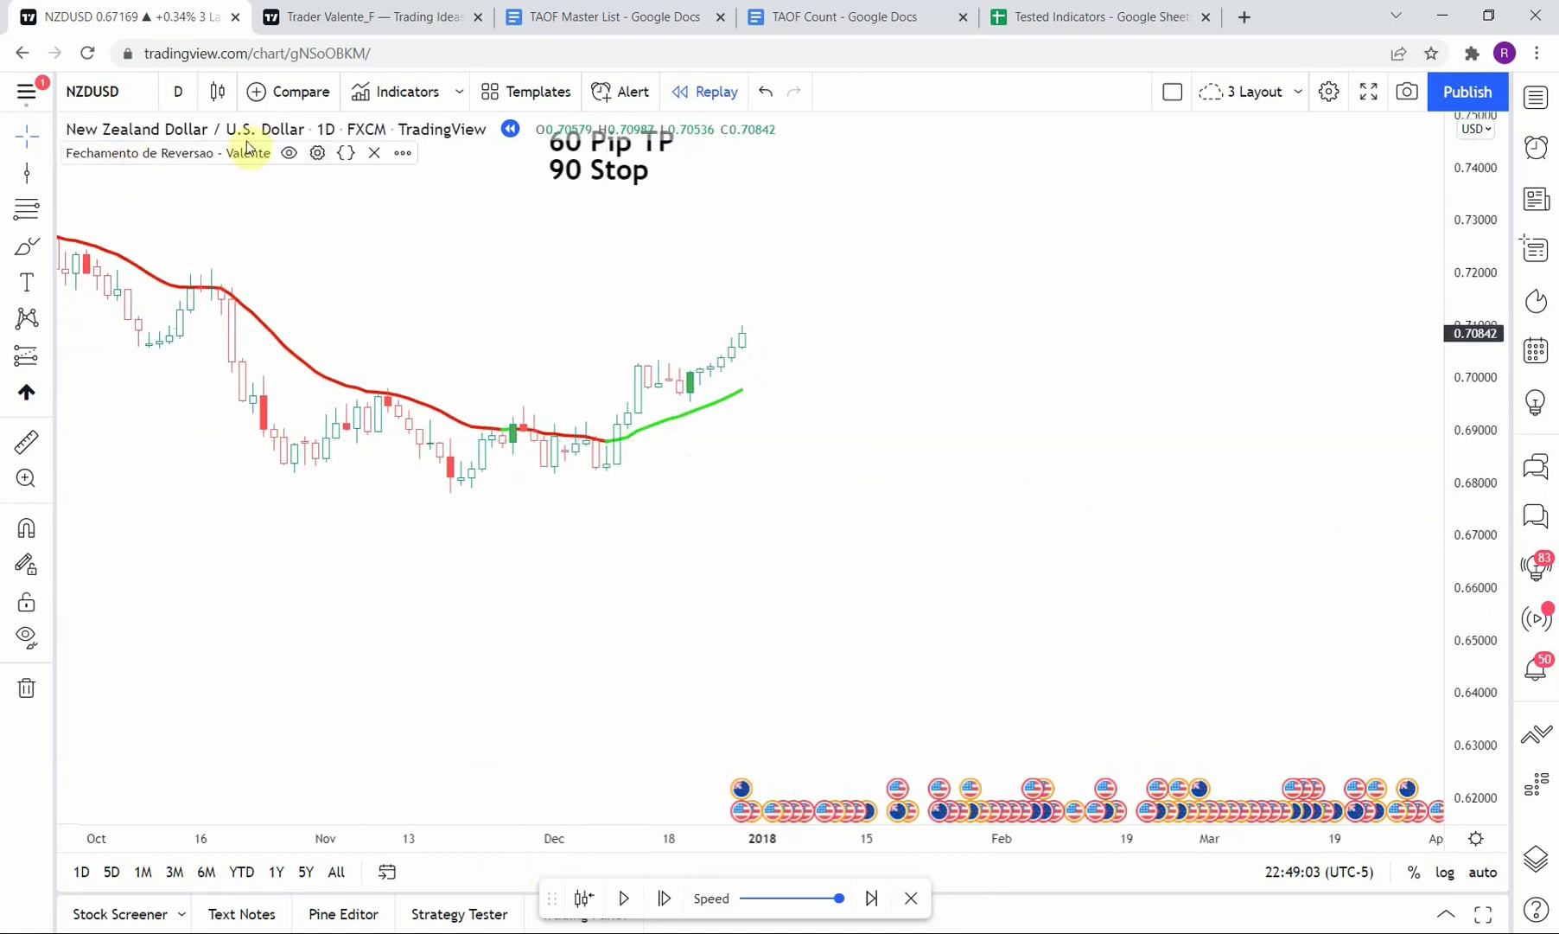
{"action": "right_click", "coordinate": [649, 432]}
{"action": "mouse_move", "coordinate": [1032, 525]}
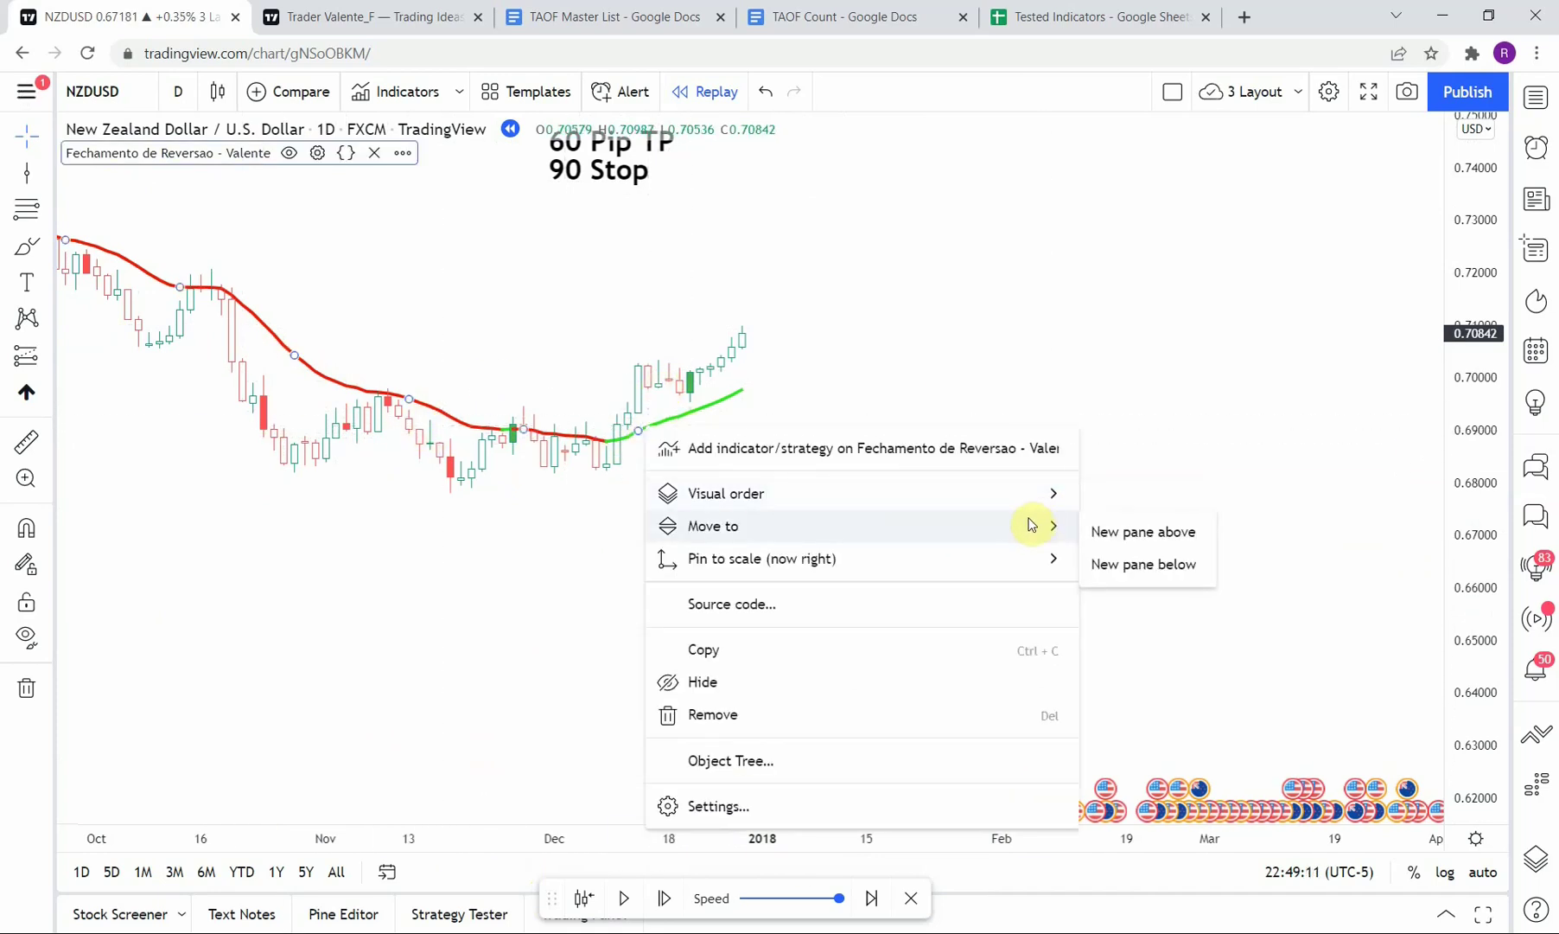
{"action": "left_click", "coordinate": [1118, 565]}
Examine the solid signal candles from October to December 2017 against the red and green indicator line
{"action": "left_click_drag", "start_coordinate": [599, 561], "coordinate": [603, 570]}
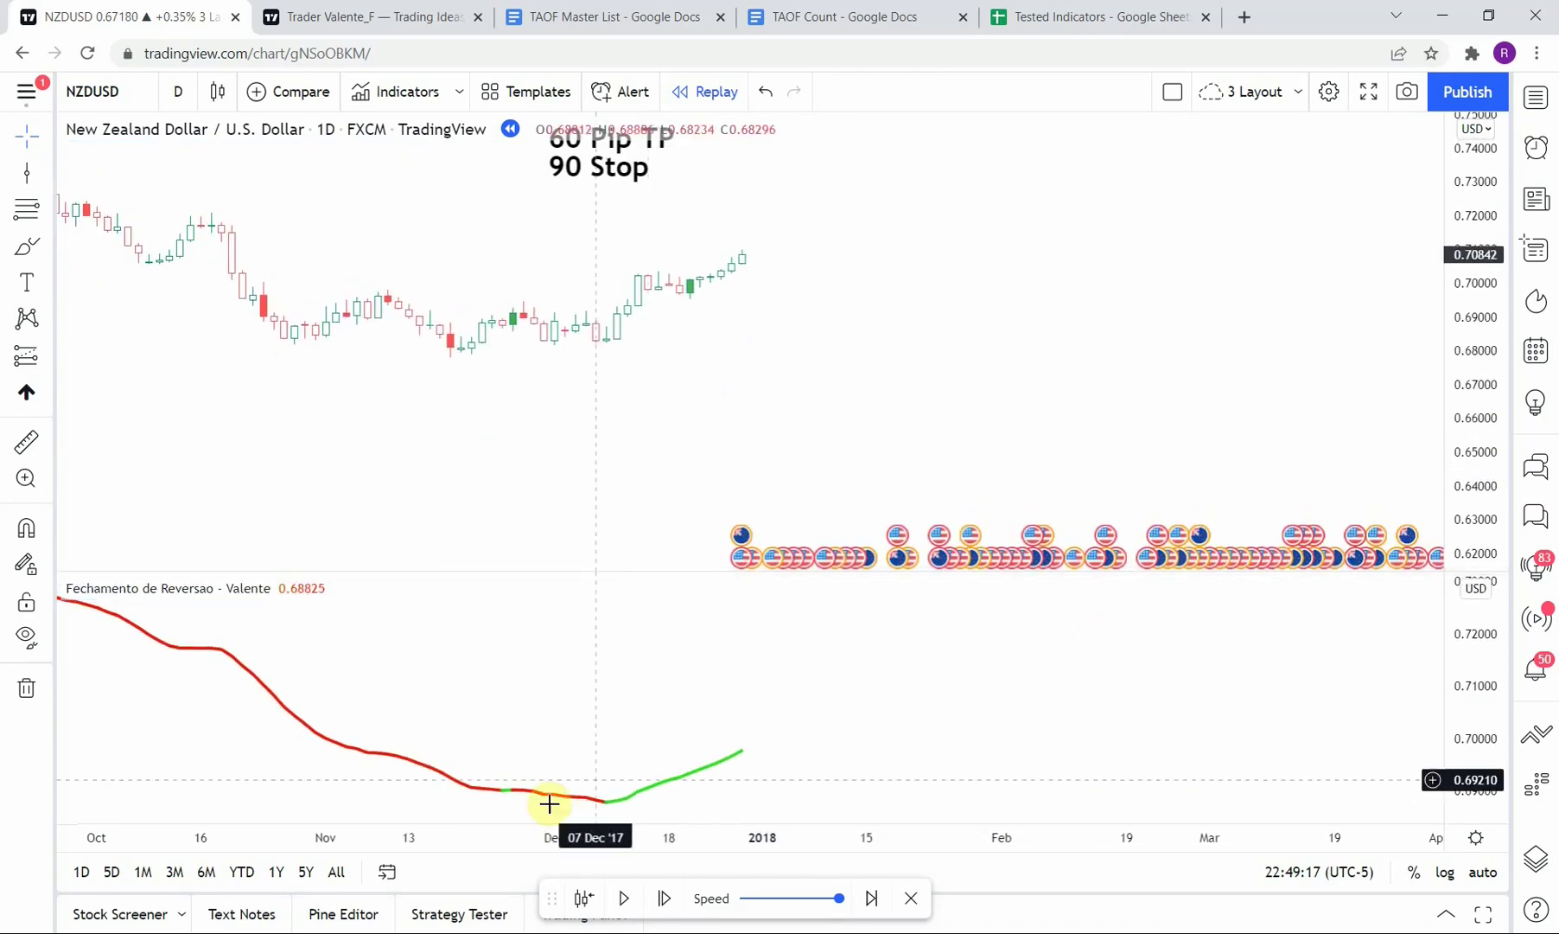
{"action": "left_click_drag", "start_coordinate": [636, 726], "coordinate": [635, 662]}
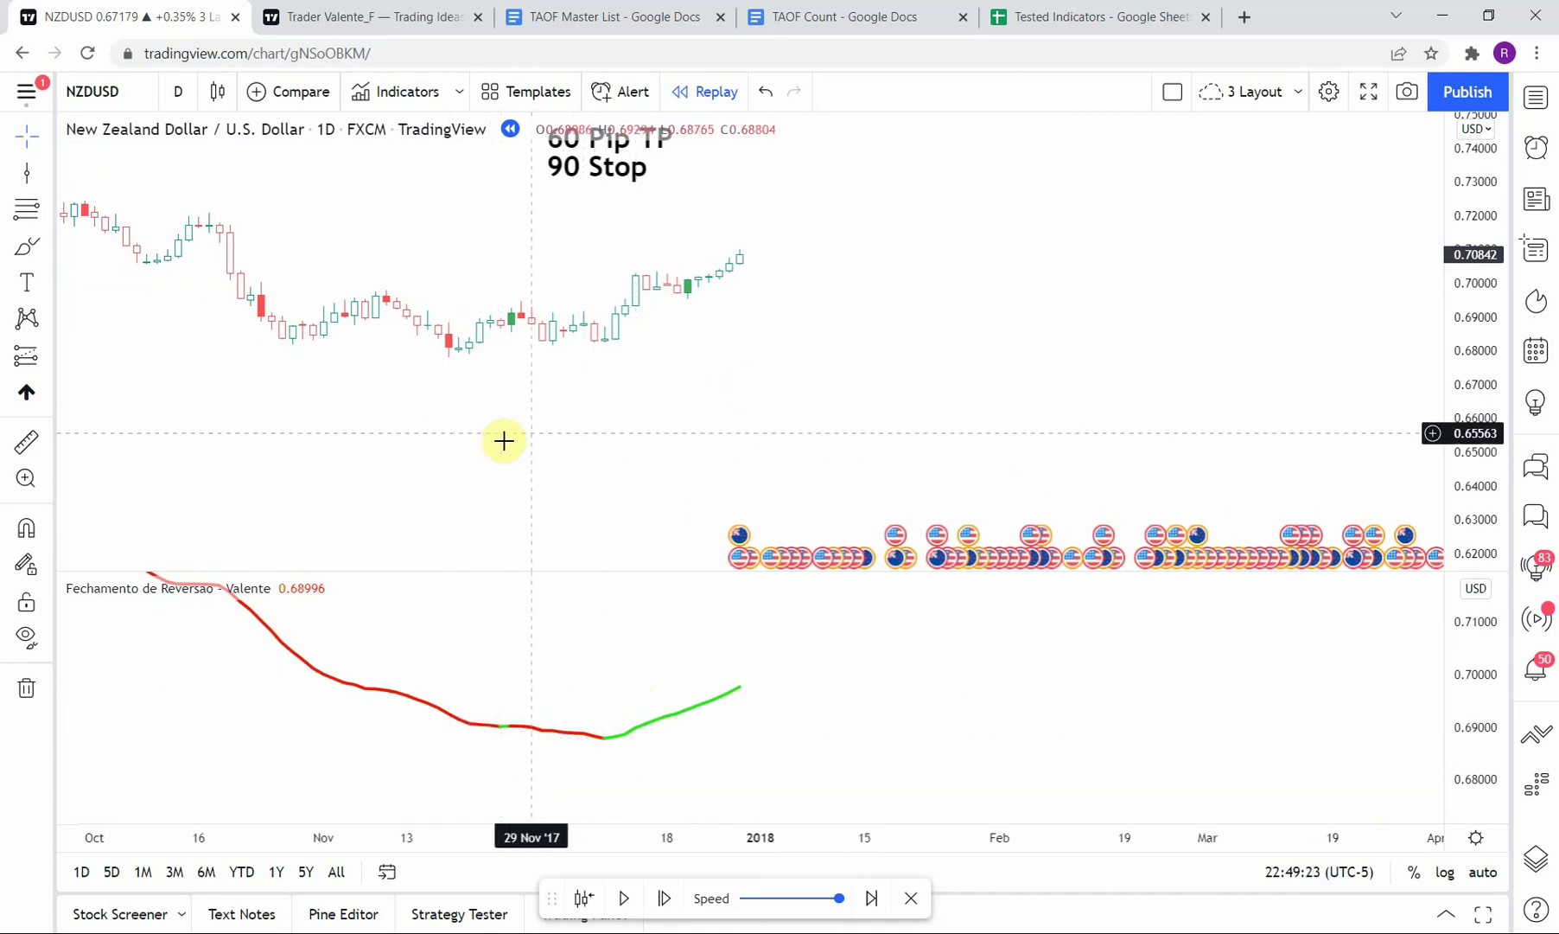
{"action": "left_click_drag", "start_coordinate": [610, 393], "coordinate": [616, 446]}
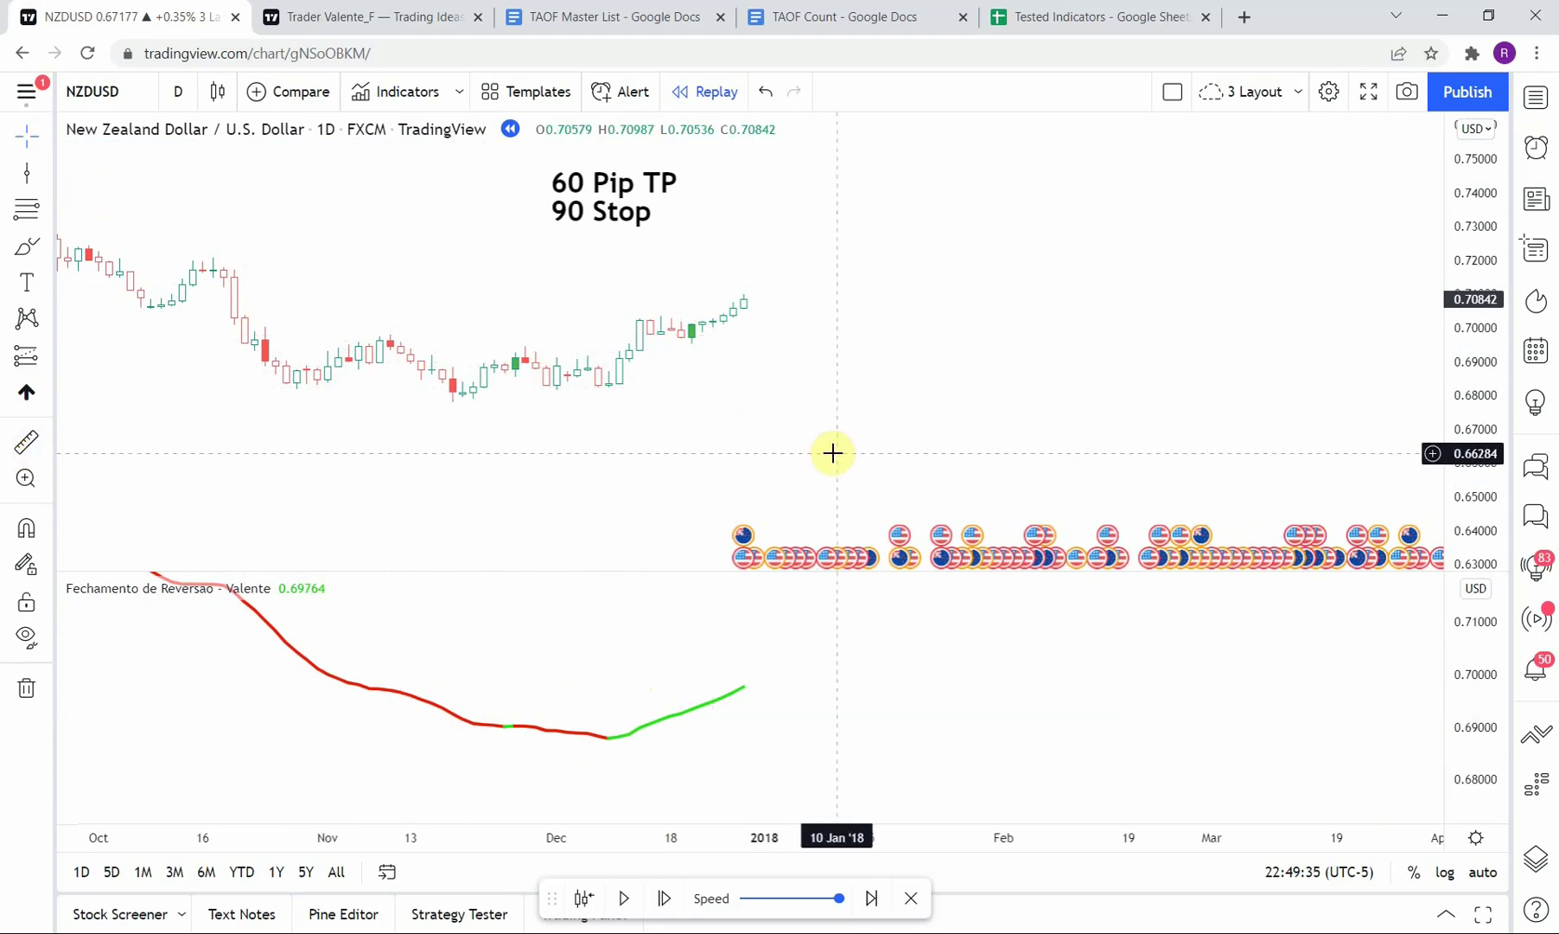
{"action": "scroll", "coordinate": [784, 450], "scroll_direction": "left", "scroll_amount": 2}
{"action": "scroll", "coordinate": [760, 463], "scroll_direction": "right", "scroll_amount": 2}
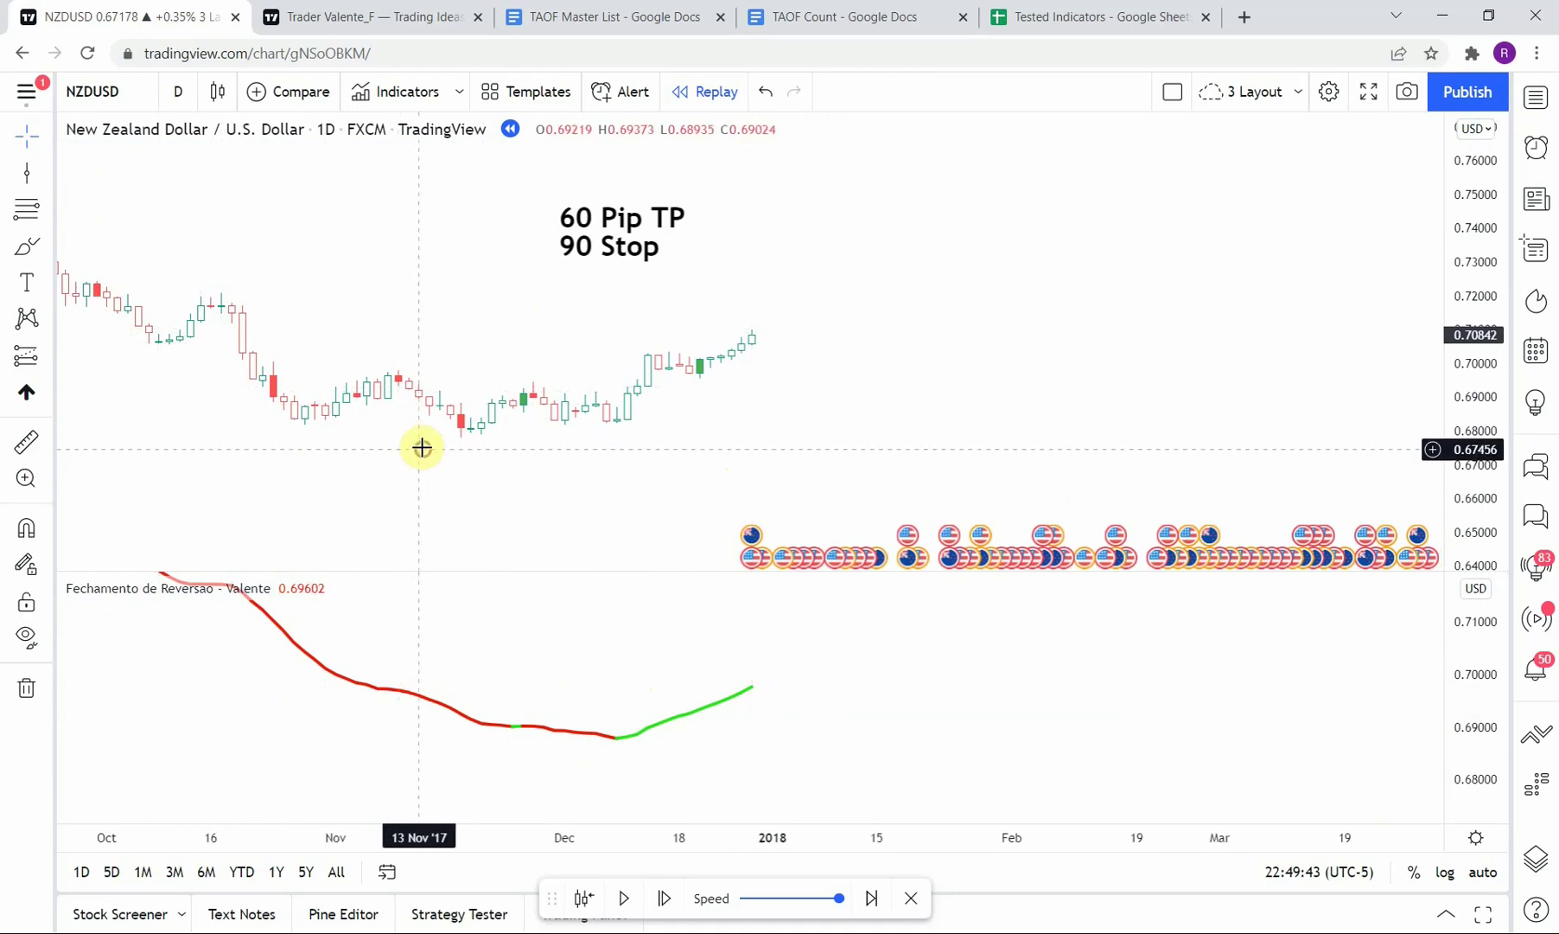
{"action": "scroll", "coordinate": [441, 441], "scroll_direction": "left", "scroll_amount": 3}
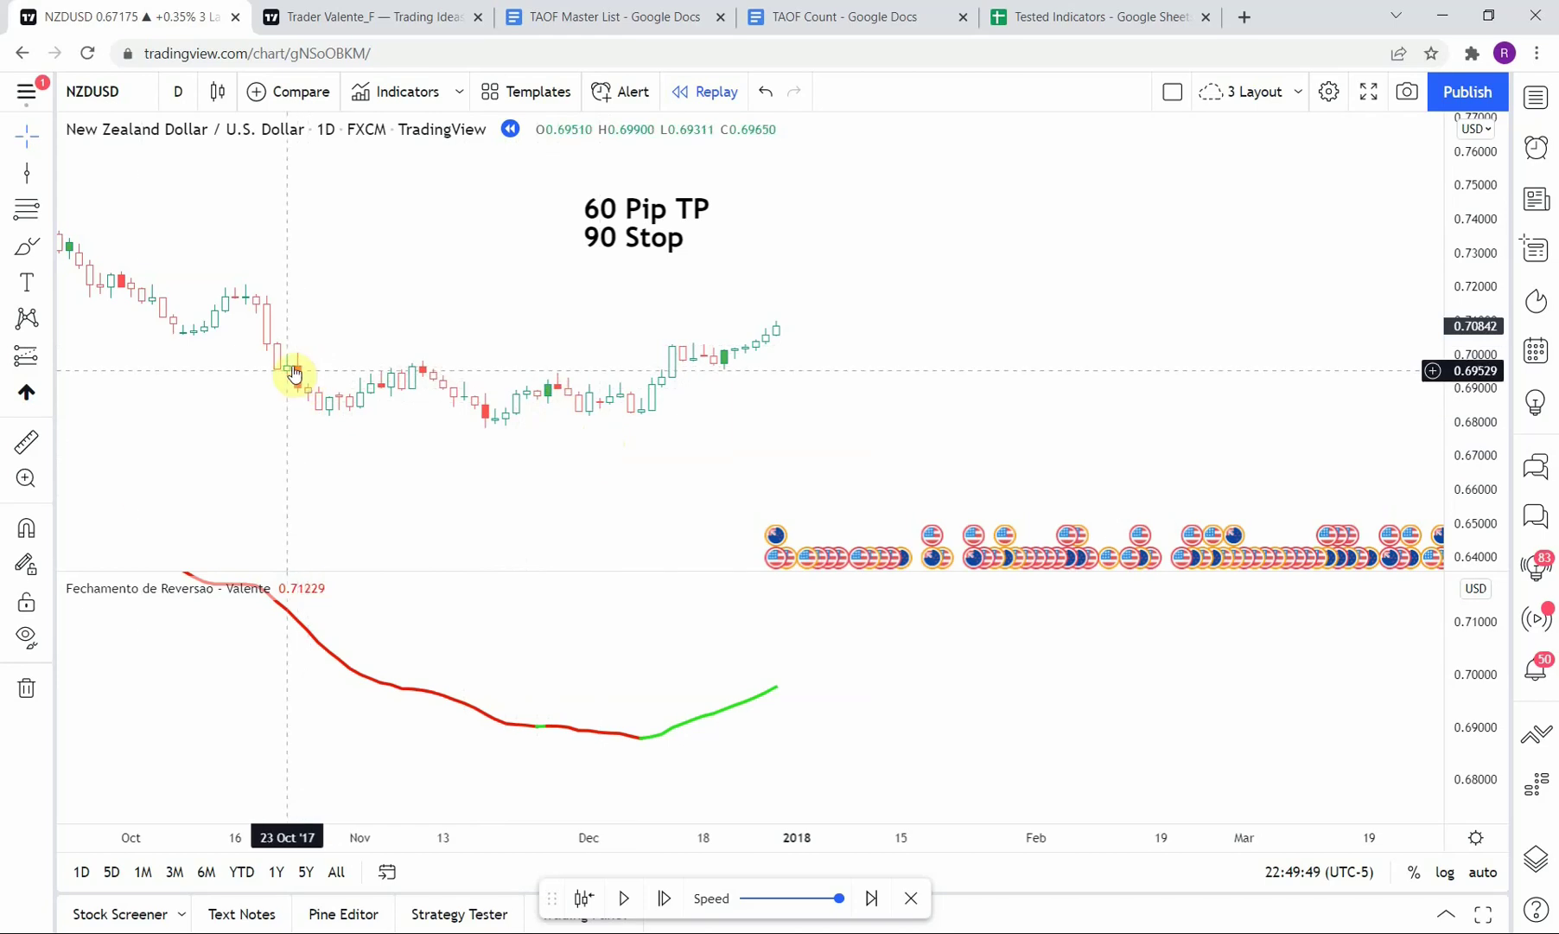
{"action": "left_click_drag", "start_coordinate": [349, 636], "coordinate": [354, 651]}
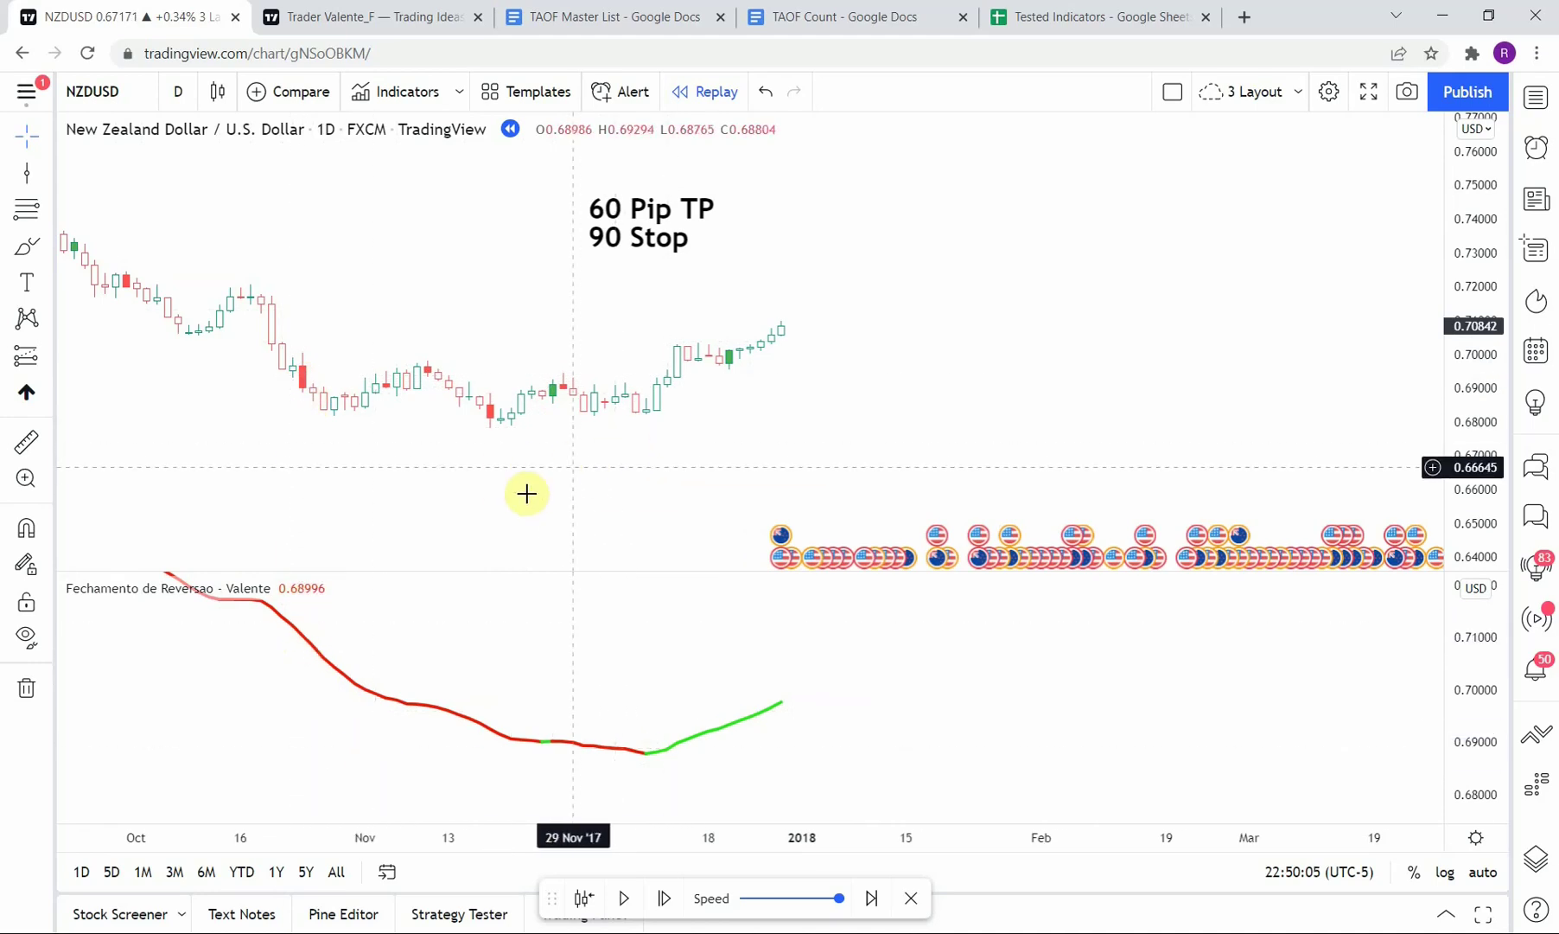
{"action": "left_click_drag", "start_coordinate": [740, 373], "coordinate": [719, 387]}
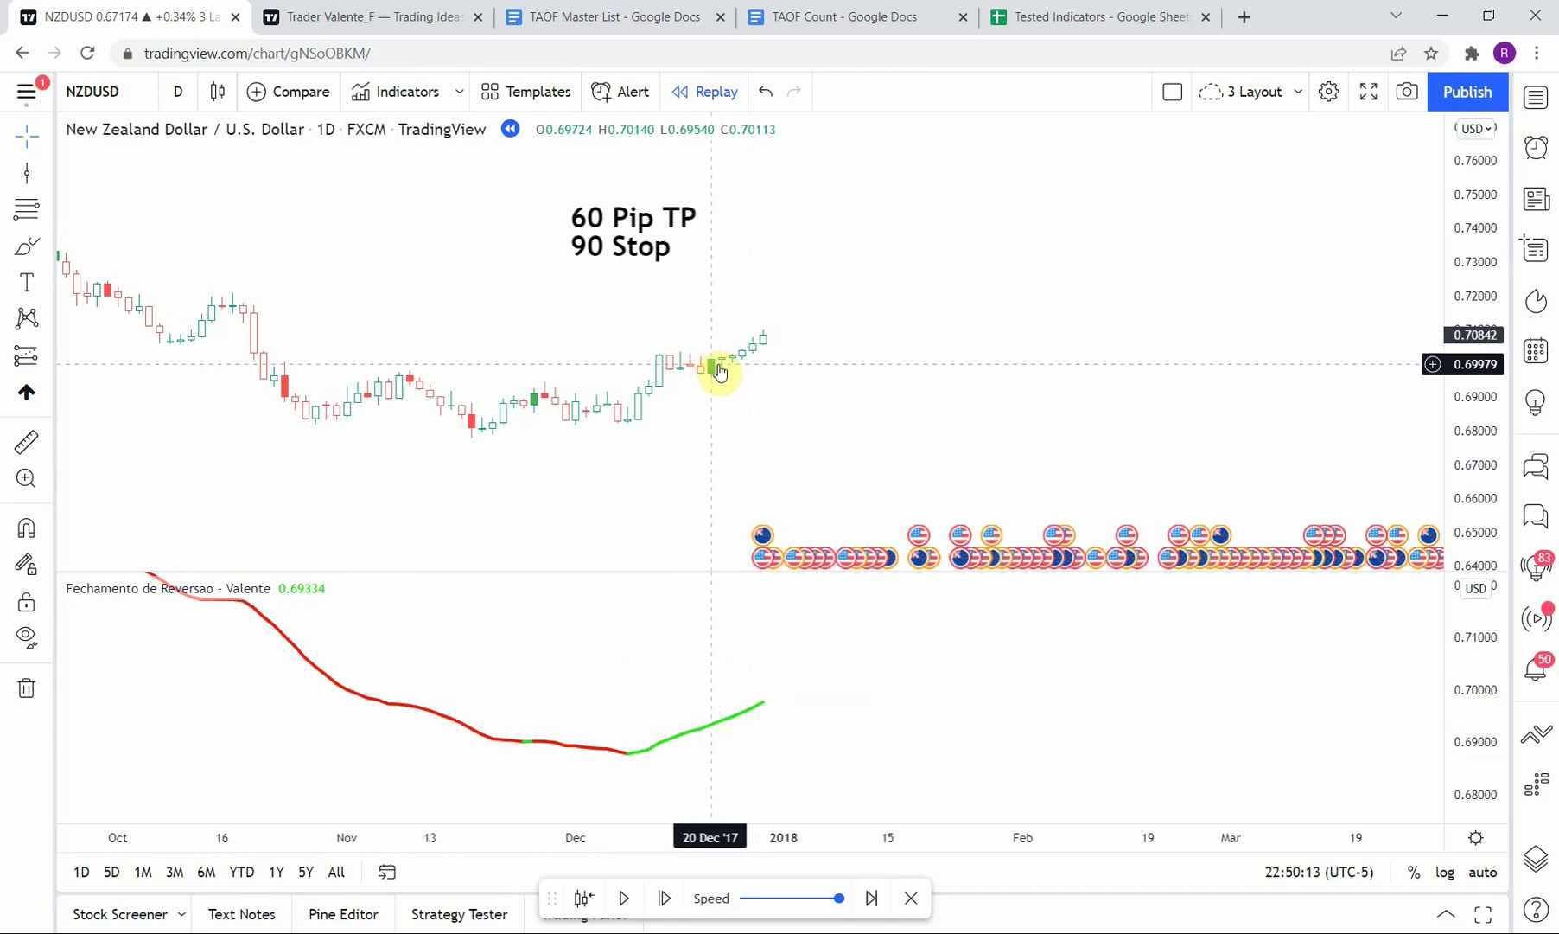
{"action": "scroll", "coordinate": [839, 383], "scroll_direction": "right", "scroll_amount": 2}
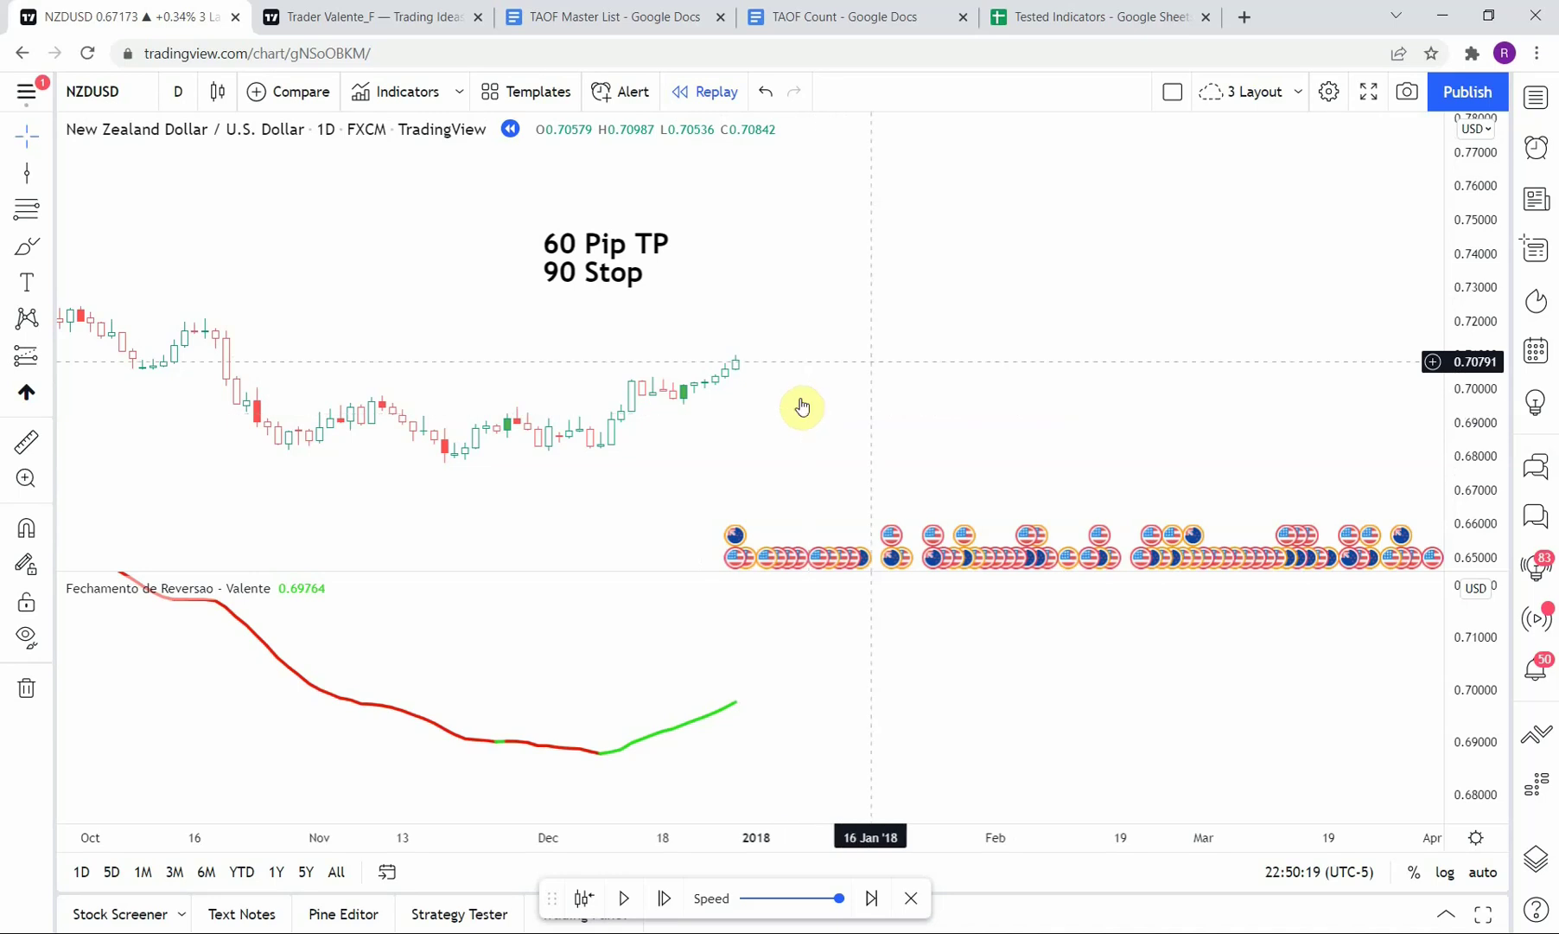
{"action": "scroll", "coordinate": [797, 366], "scroll_direction": "right", "scroll_amount": 2}
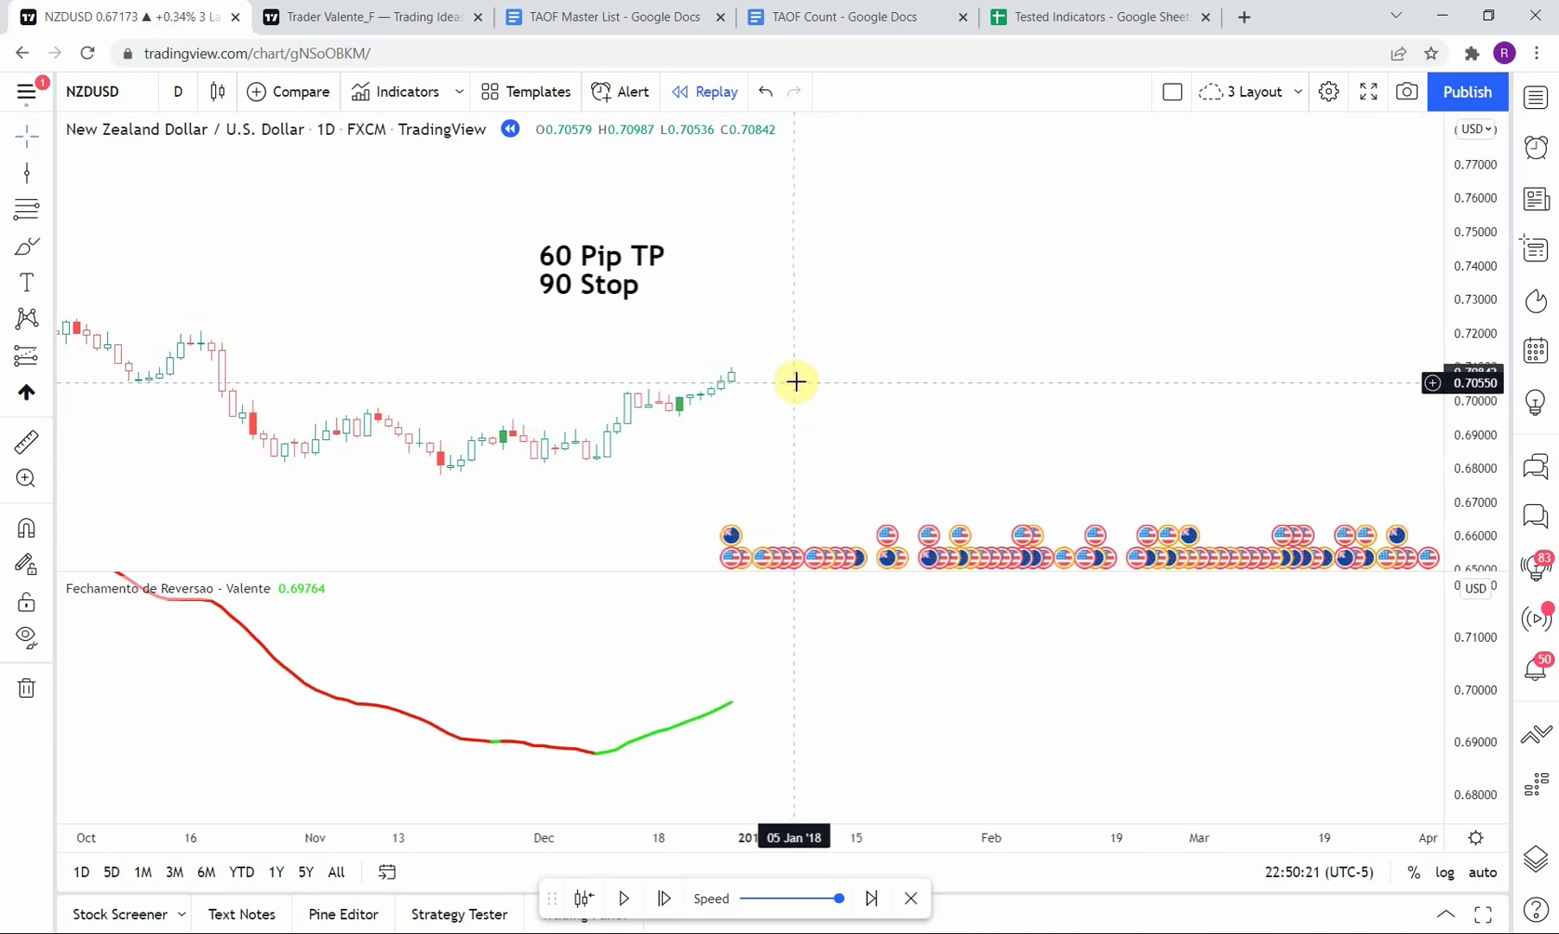
Advance the replay bar by bar to 5 January 2018 and mark the 04 Jan '18 candle with a vertical line
{"action": "left_click", "coordinate": [664, 898]}
{"action": "left_click", "coordinate": [664, 900]}
{"action": "left_click", "coordinate": [664, 900]}
{"action": "left_click", "coordinate": [664, 900]}
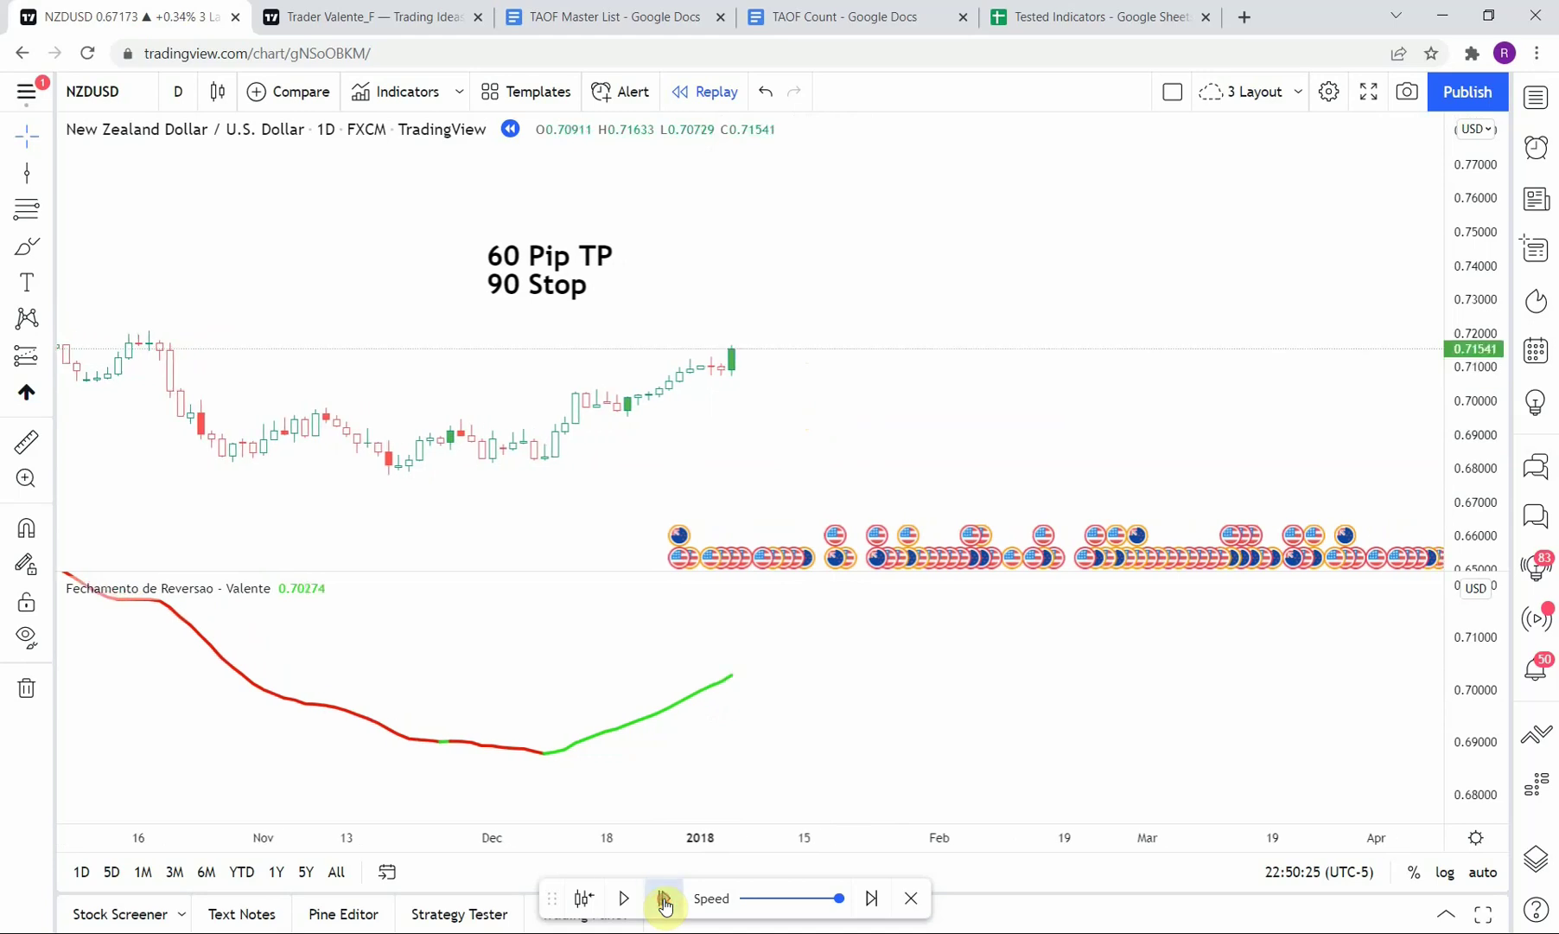
{"action": "left_click", "coordinate": [663, 900]}
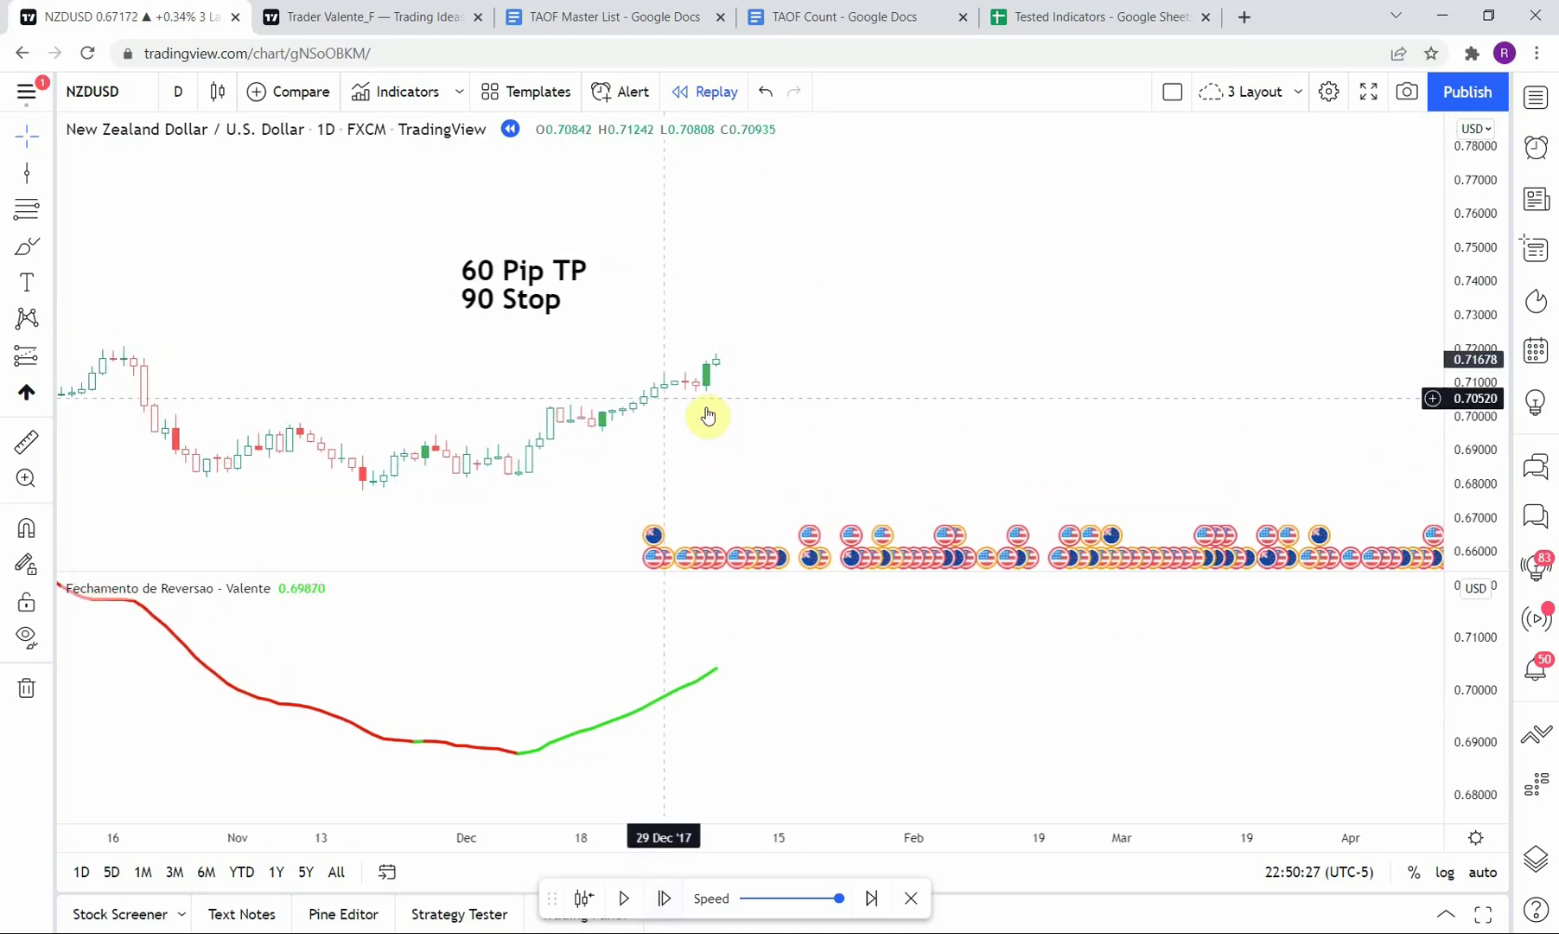
{"action": "left_click", "coordinate": [26, 174]}
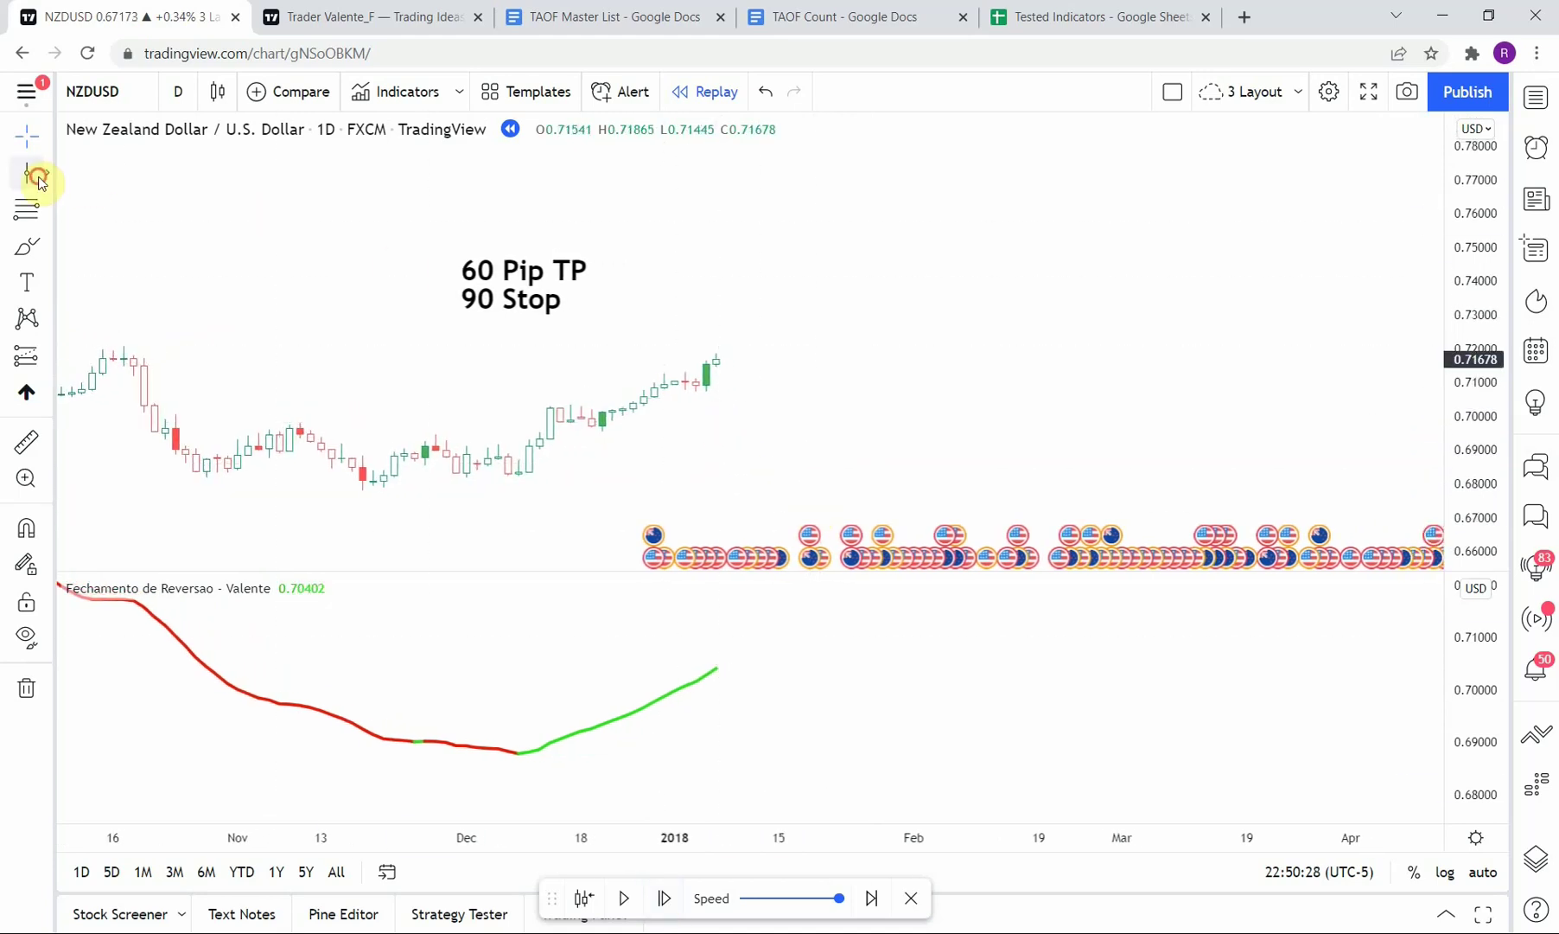
{"action": "left_click", "coordinate": [701, 476]}
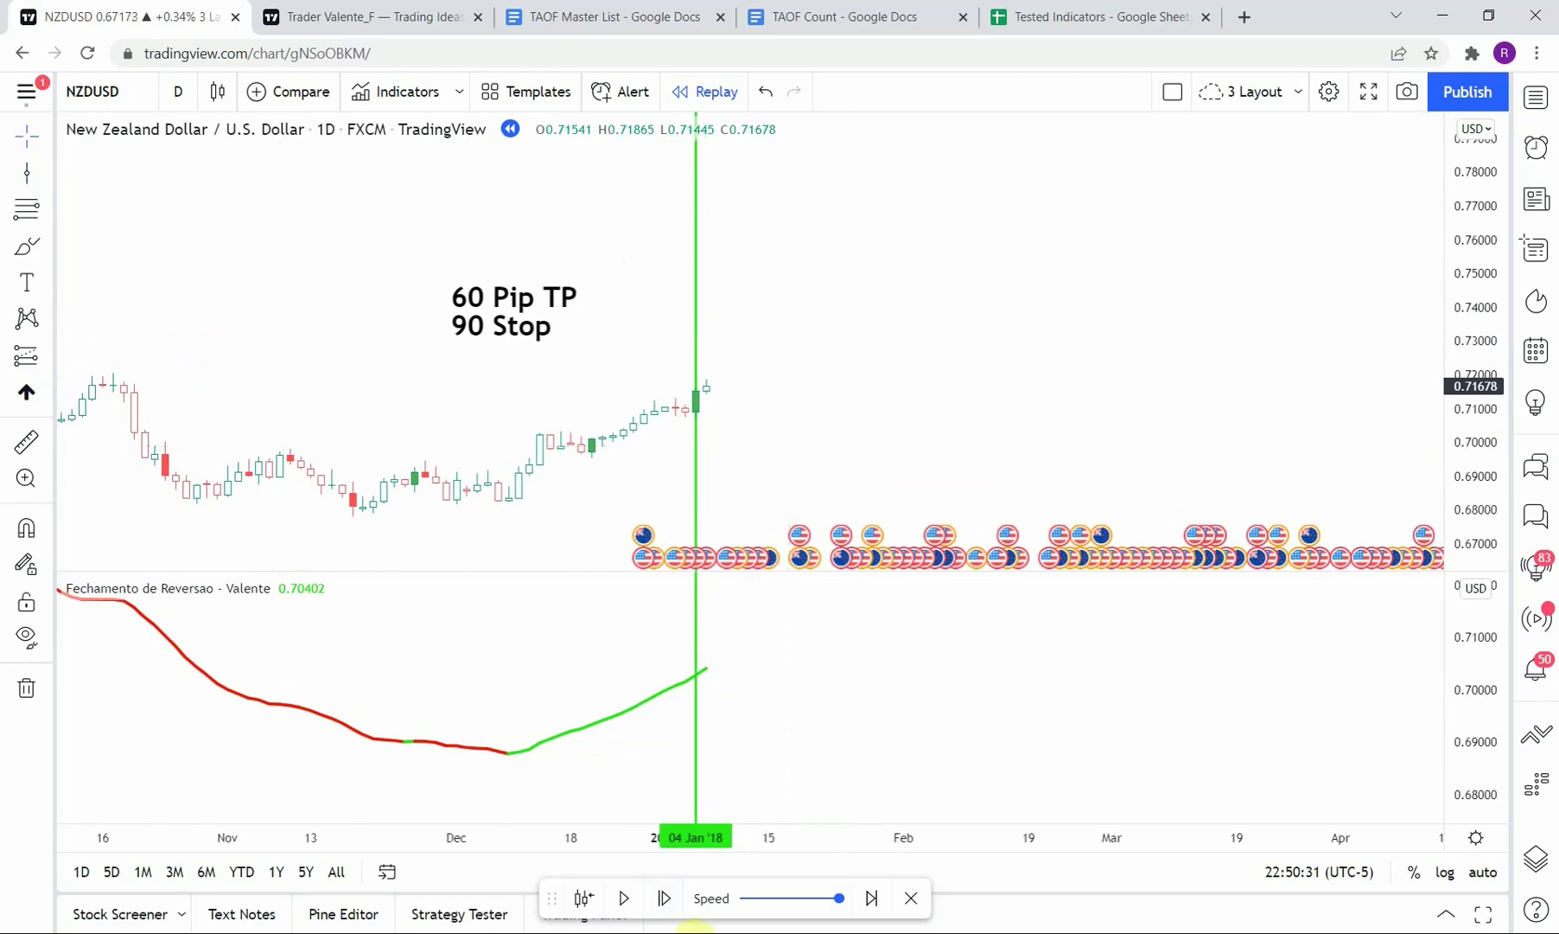
Advance the replay to 16 January 2018 and measure the 60-pip target upward from the 04 Jan '18 candle's close
{"action": "left_click", "coordinate": [665, 899]}
{"action": "left_click", "coordinate": [665, 899]}
{"action": "left_click", "coordinate": [665, 899]}
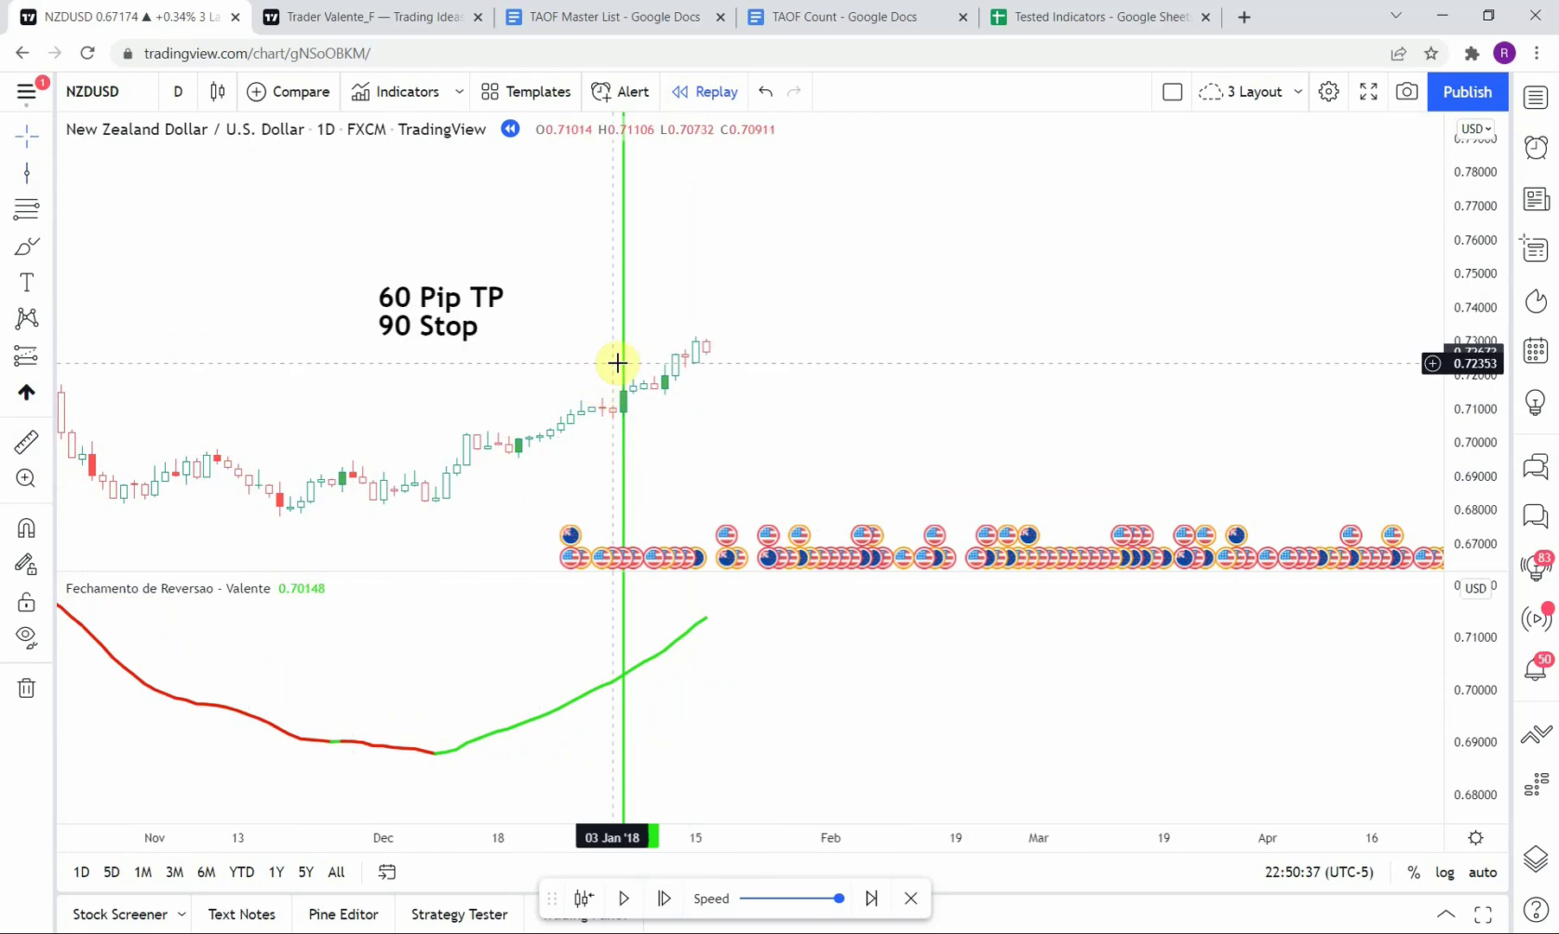
{"action": "left_click", "coordinate": [20, 436]}
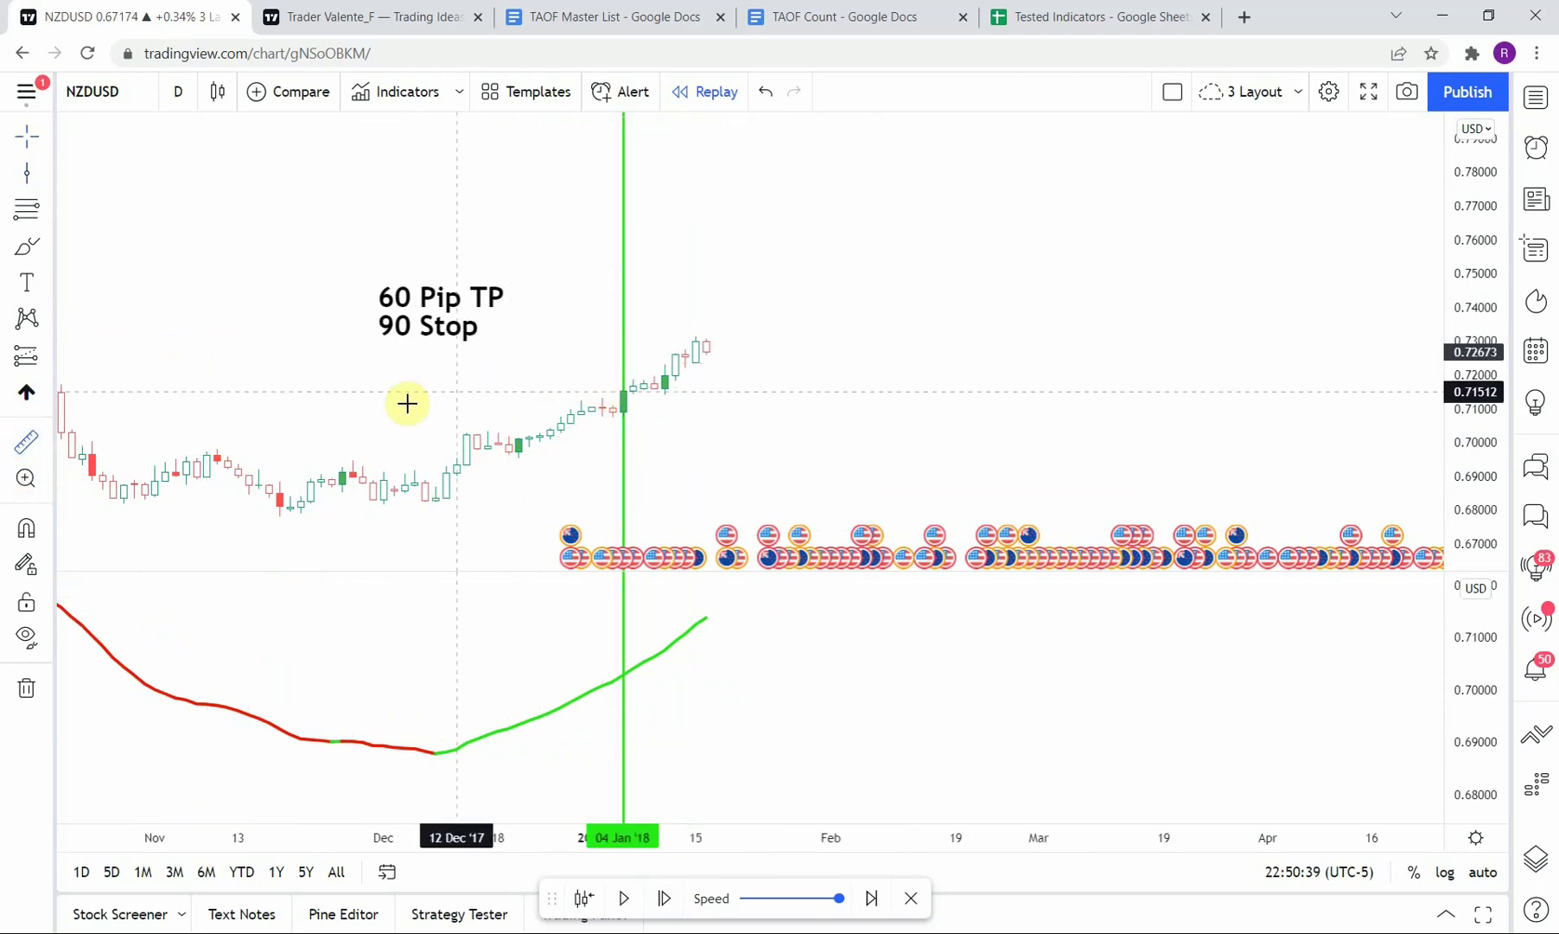
{"action": "left_click", "coordinate": [586, 389]}
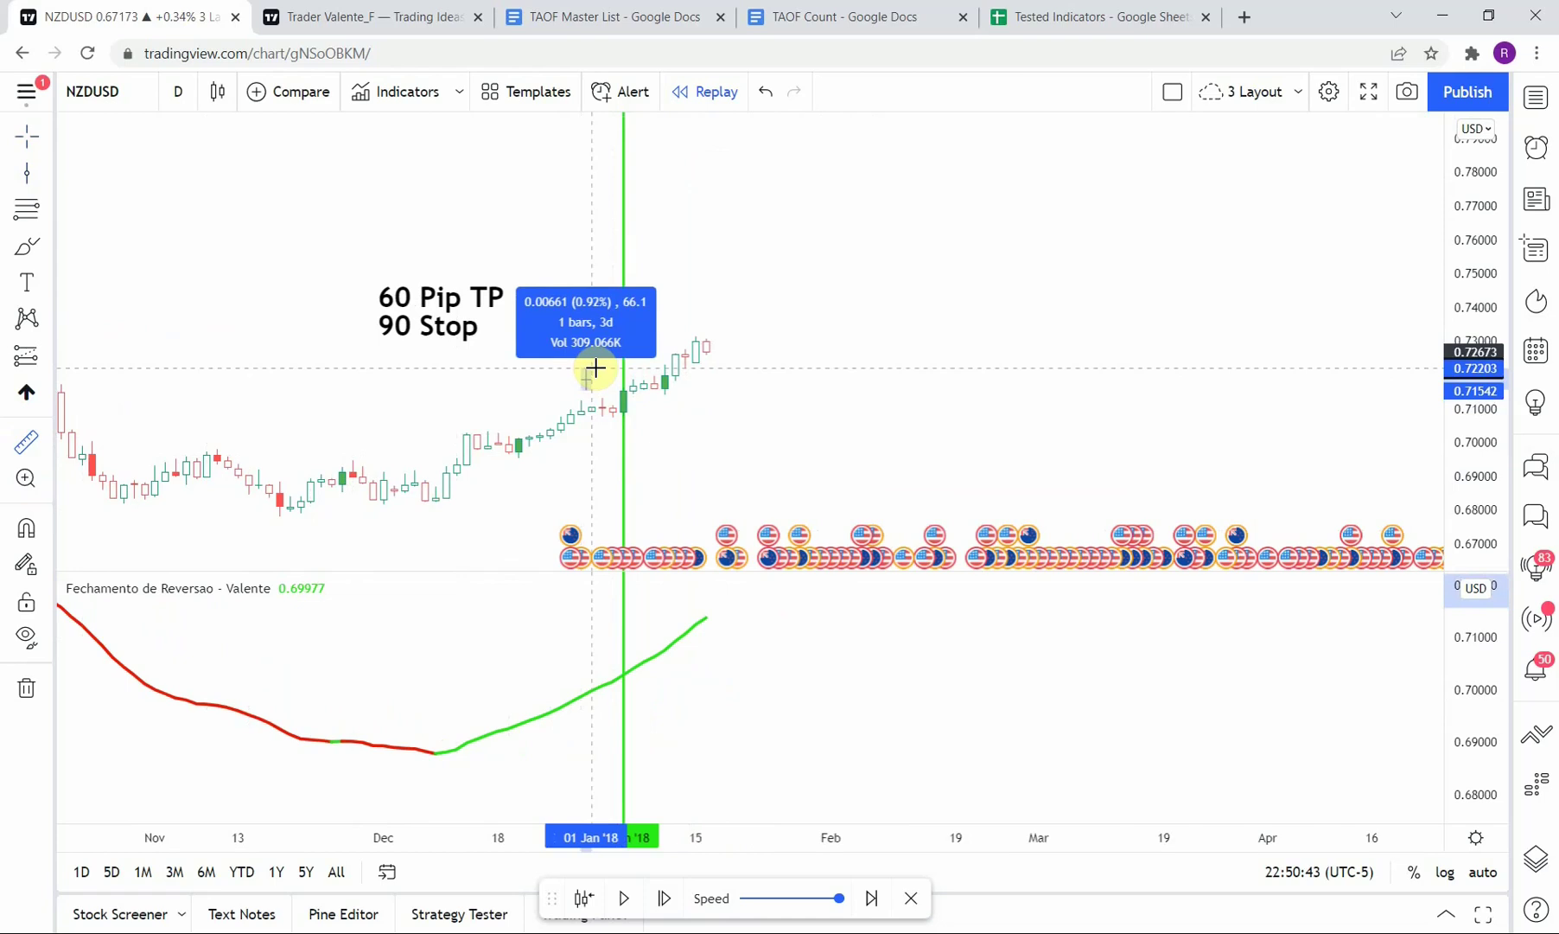
{"action": "left_click", "coordinate": [661, 421]}
Mark the 10 Jan '18 candle with a vertical line and compare both marked signals with the indicator line
{"action": "left_click", "coordinate": [29, 177]}
{"action": "left_click_drag", "start_coordinate": [722, 462], "coordinate": [728, 443]}
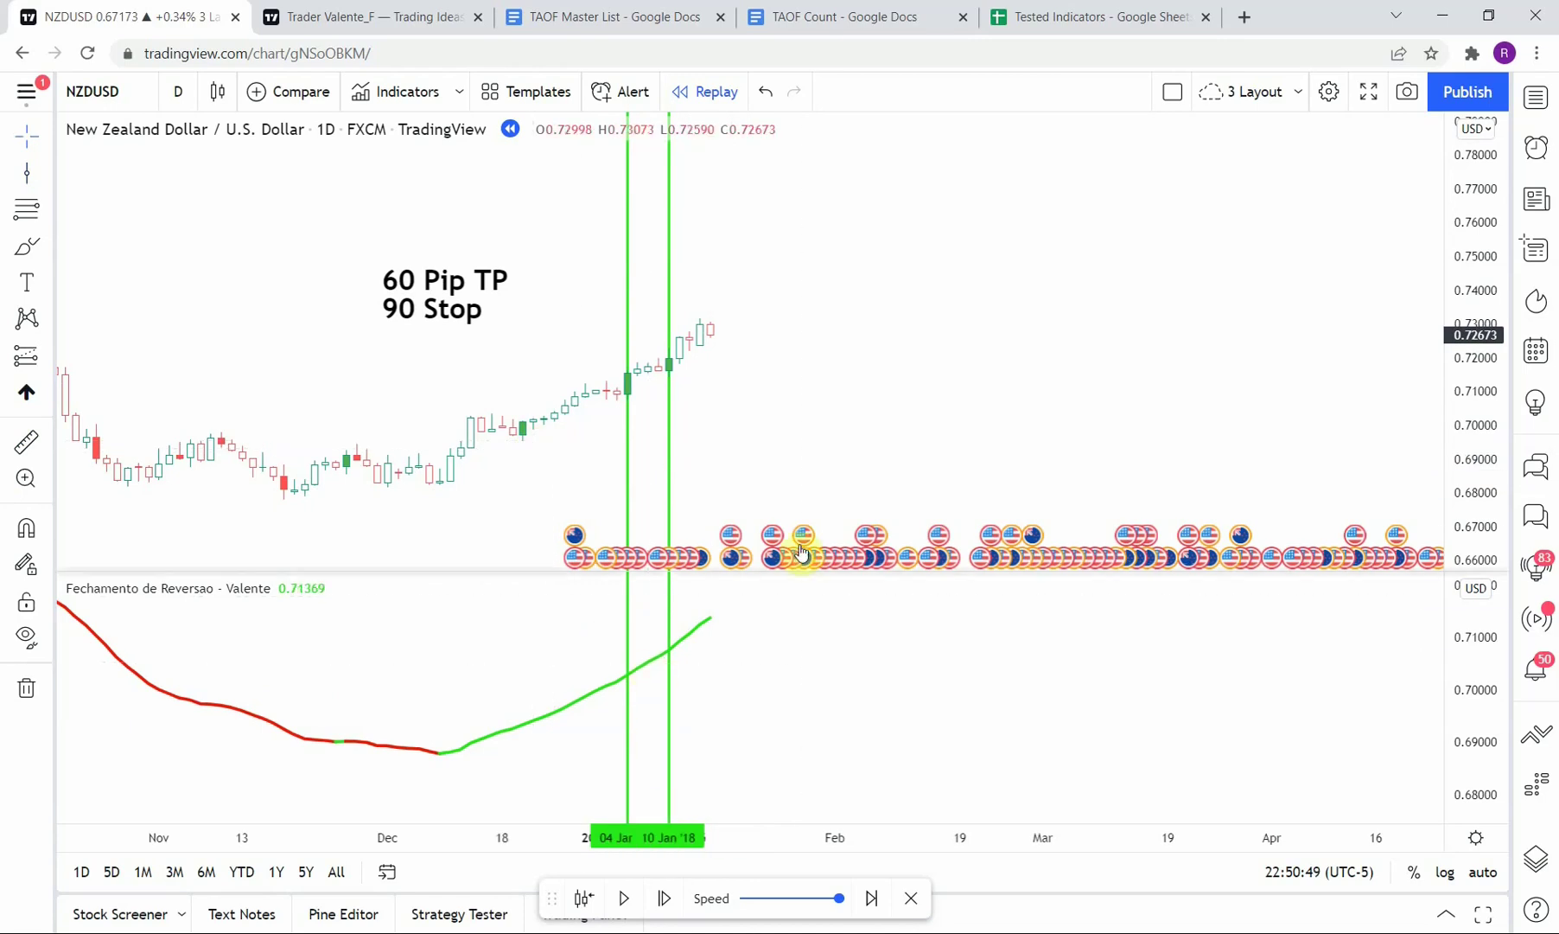
{"action": "left_click", "coordinate": [628, 378]}
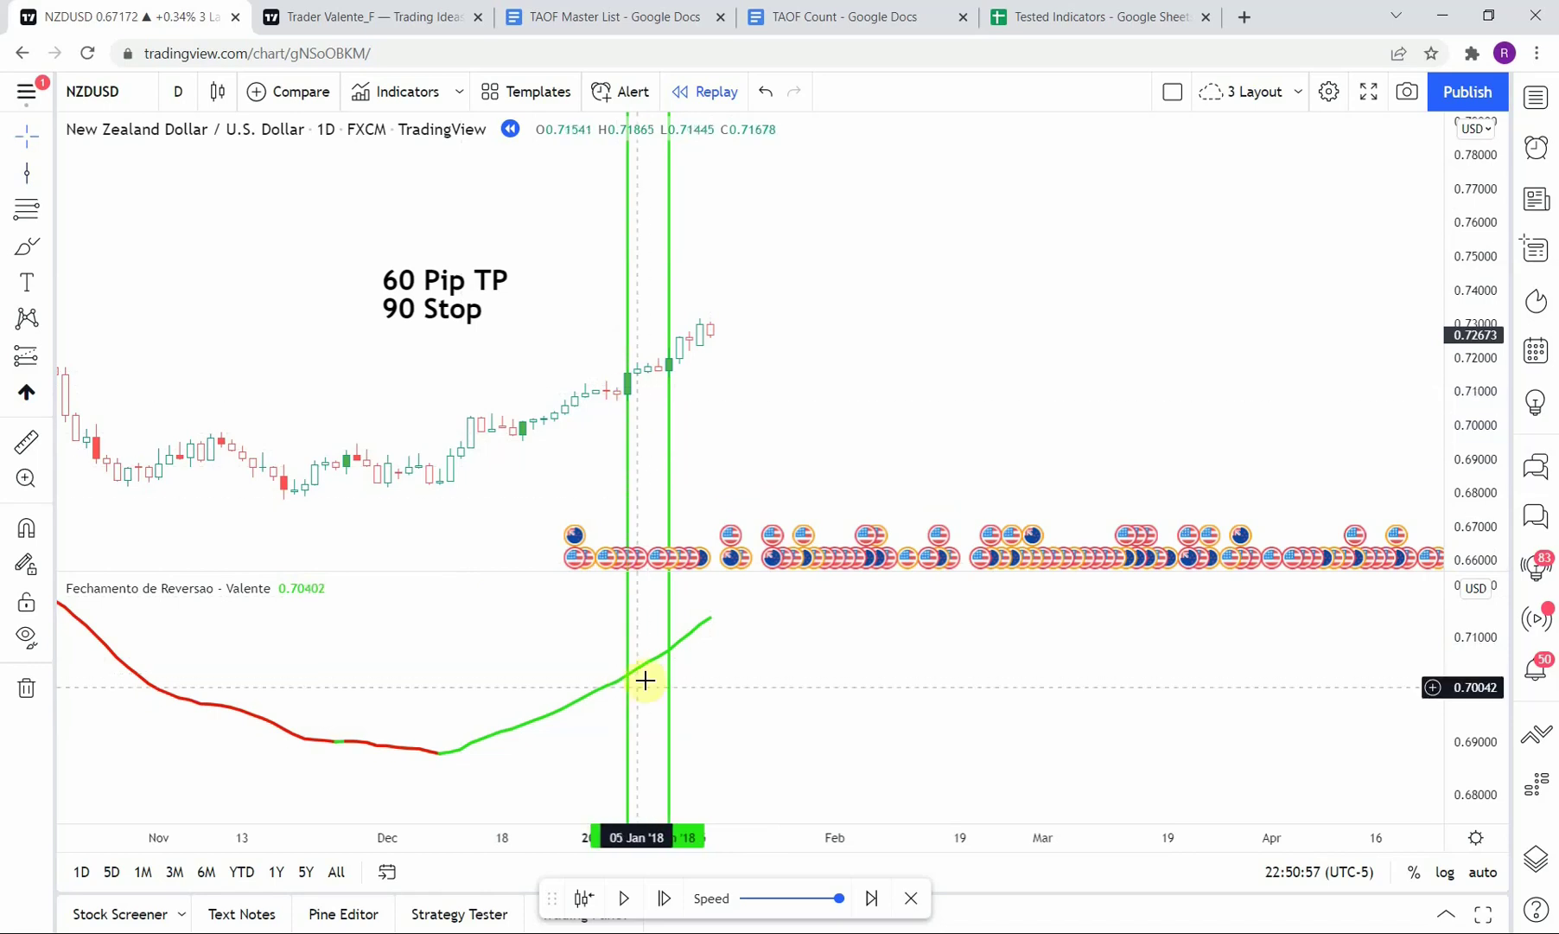
{"action": "left_click", "coordinate": [666, 372]}
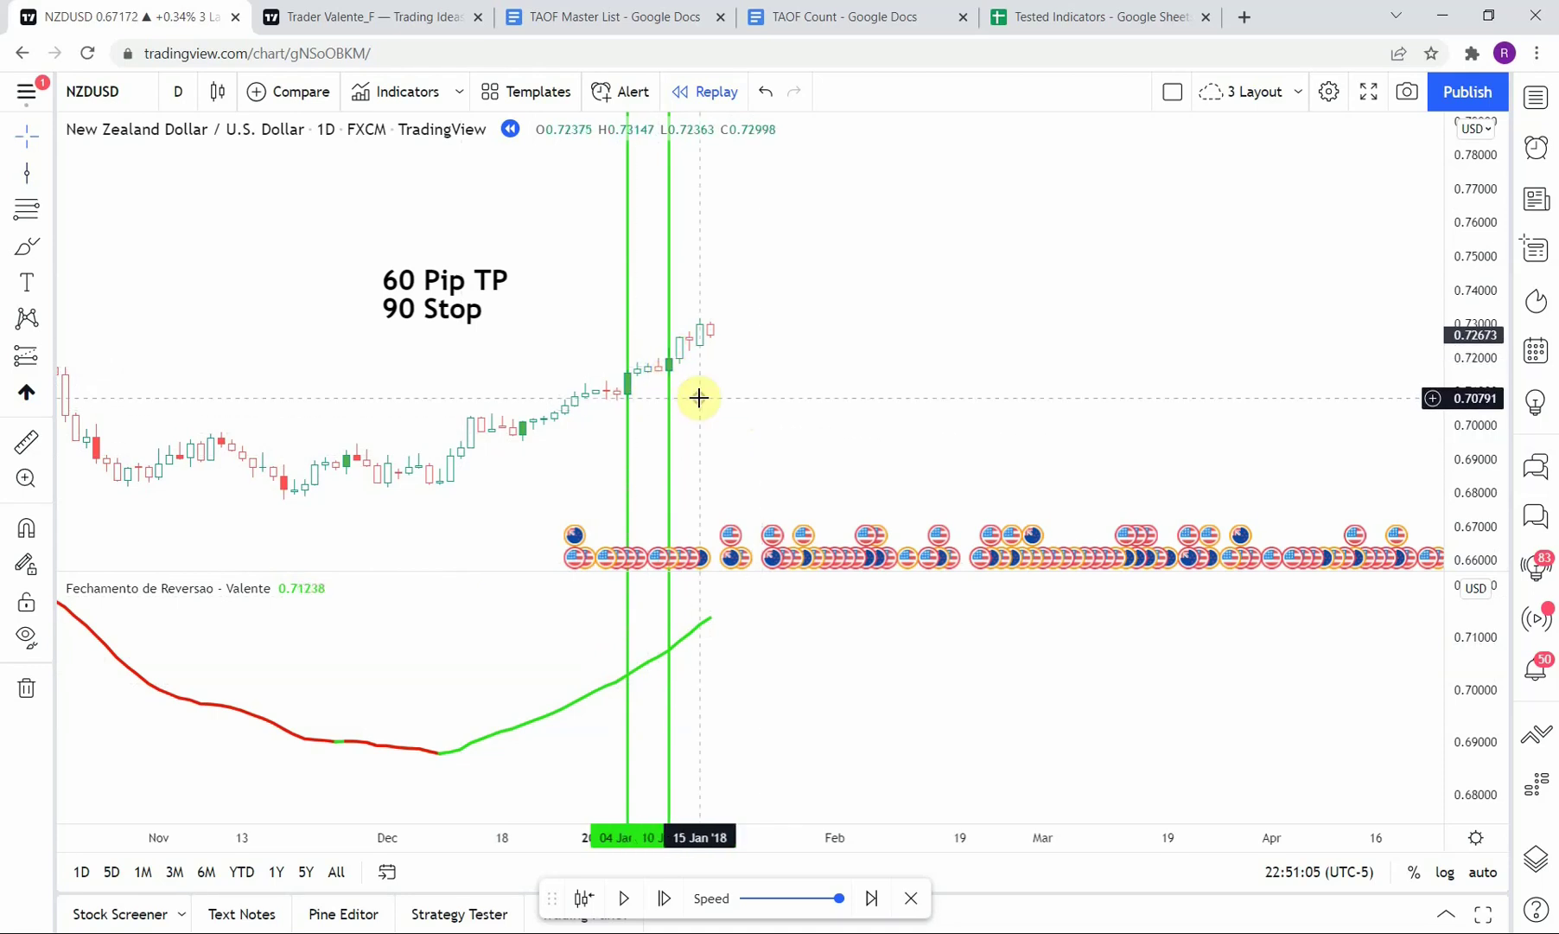
{"action": "left_click", "coordinate": [696, 406]}
{"action": "left_click", "coordinate": [666, 374]}
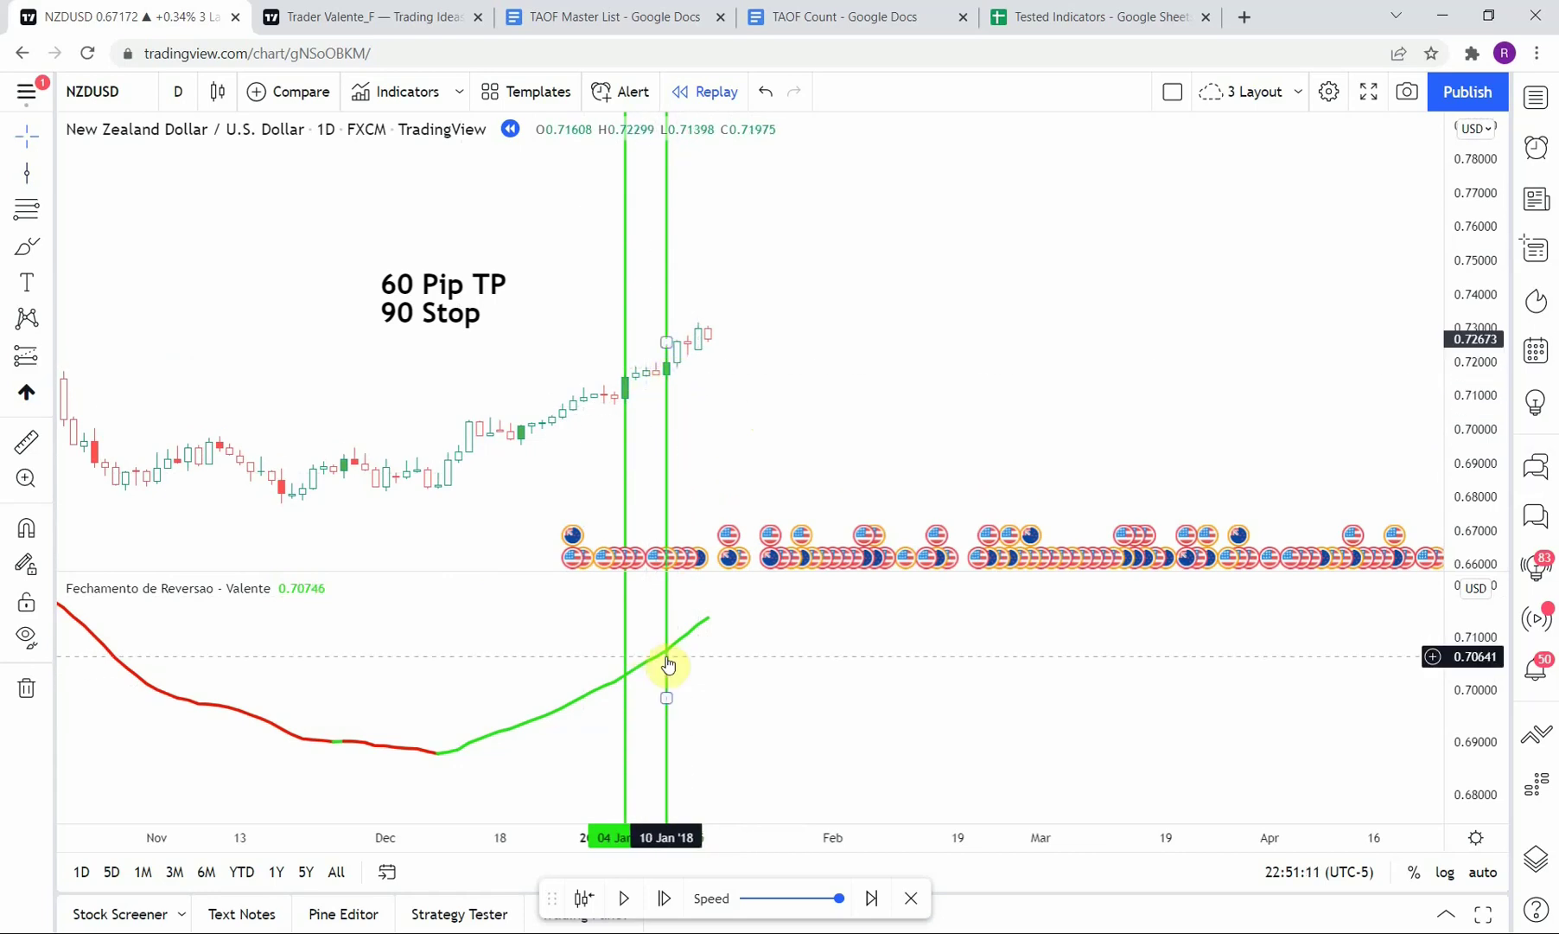
{"action": "left_click_drag", "start_coordinate": [771, 419], "coordinate": [773, 435]}
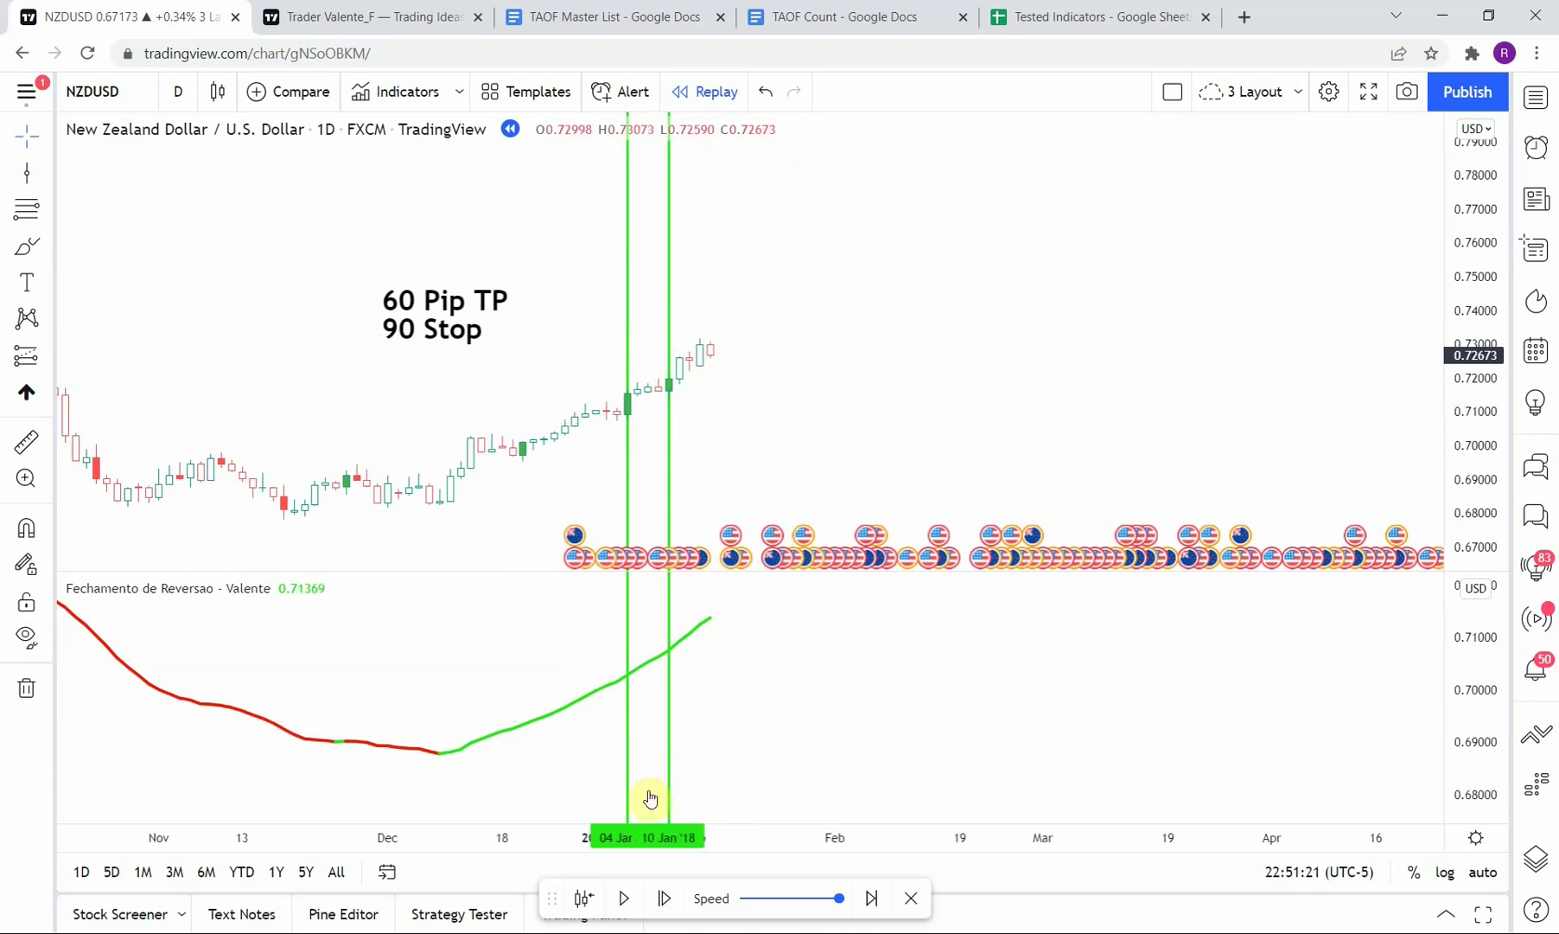
Advance the replay to 19 January 2018 and mark the 17 Jan '18 candle with a vertical line
{"action": "left_click", "coordinate": [663, 898]}
{"action": "left_click", "coordinate": [663, 898]}
{"action": "left_click", "coordinate": [664, 898]}
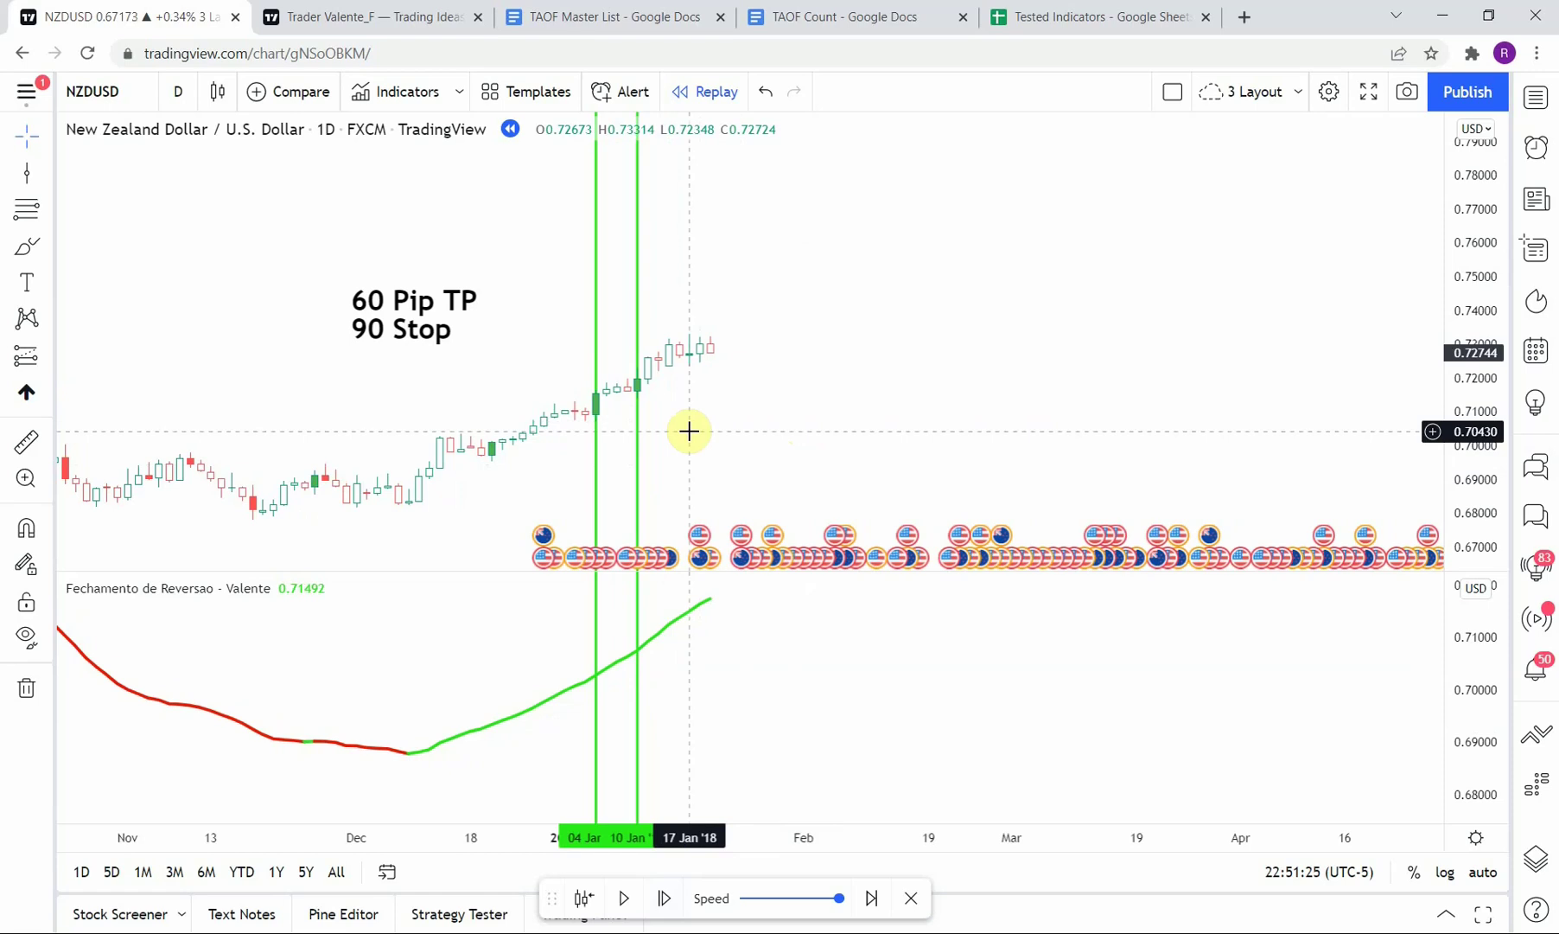
{"action": "left_click_drag", "start_coordinate": [1461, 442], "coordinate": [1523, 186]}
{"action": "key", "text": "alt+r"}
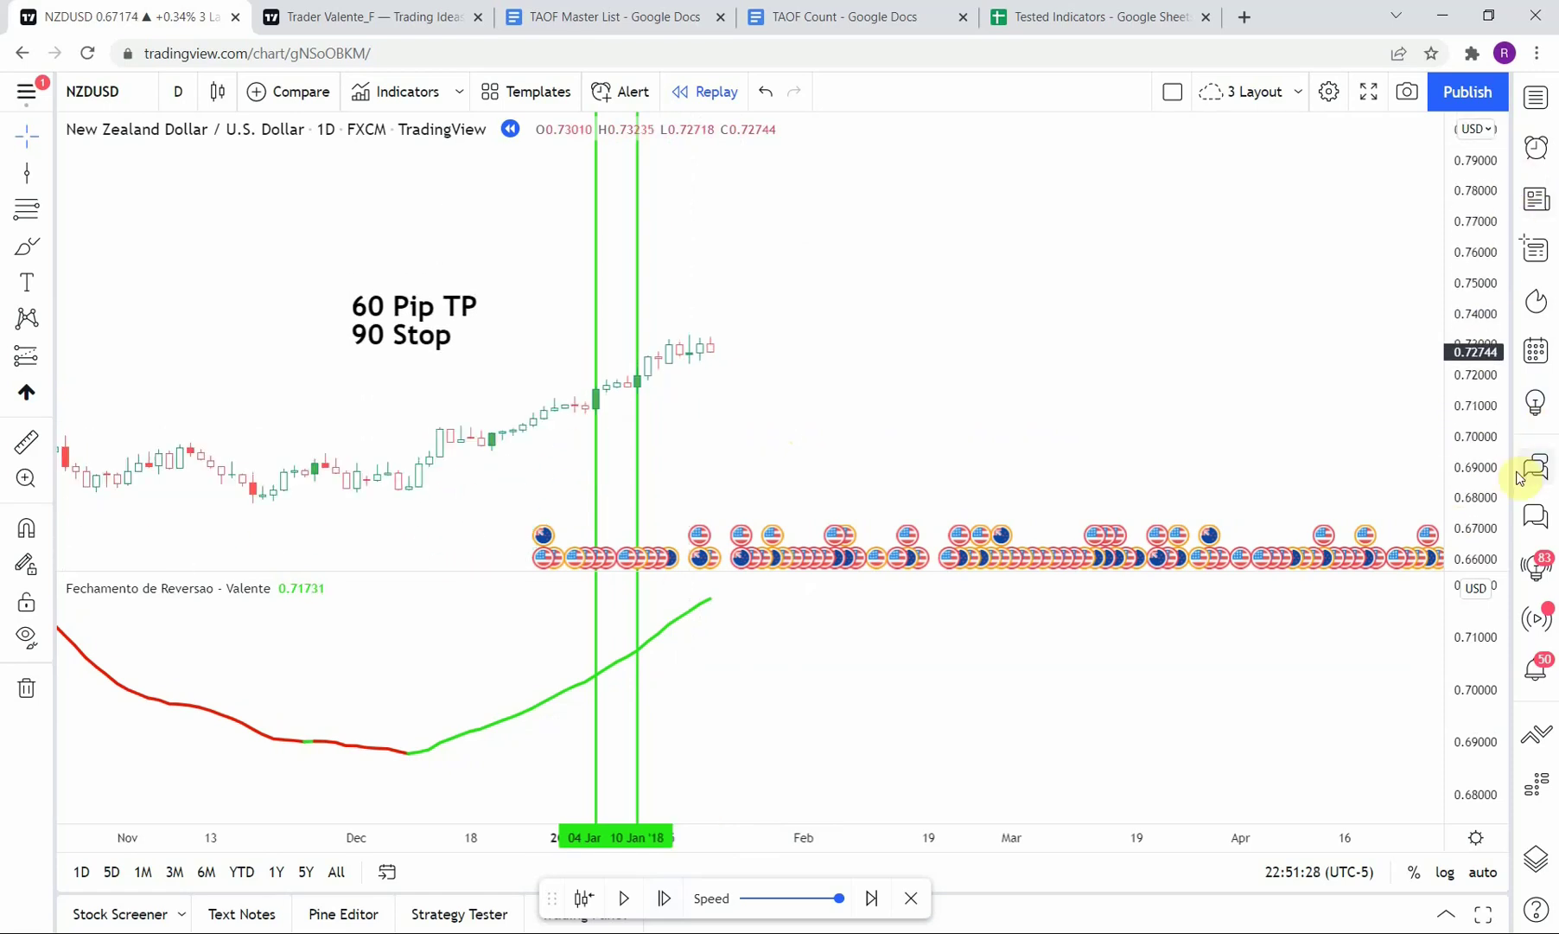
{"action": "left_click", "coordinate": [29, 182]}
{"action": "left_click", "coordinate": [691, 445]}
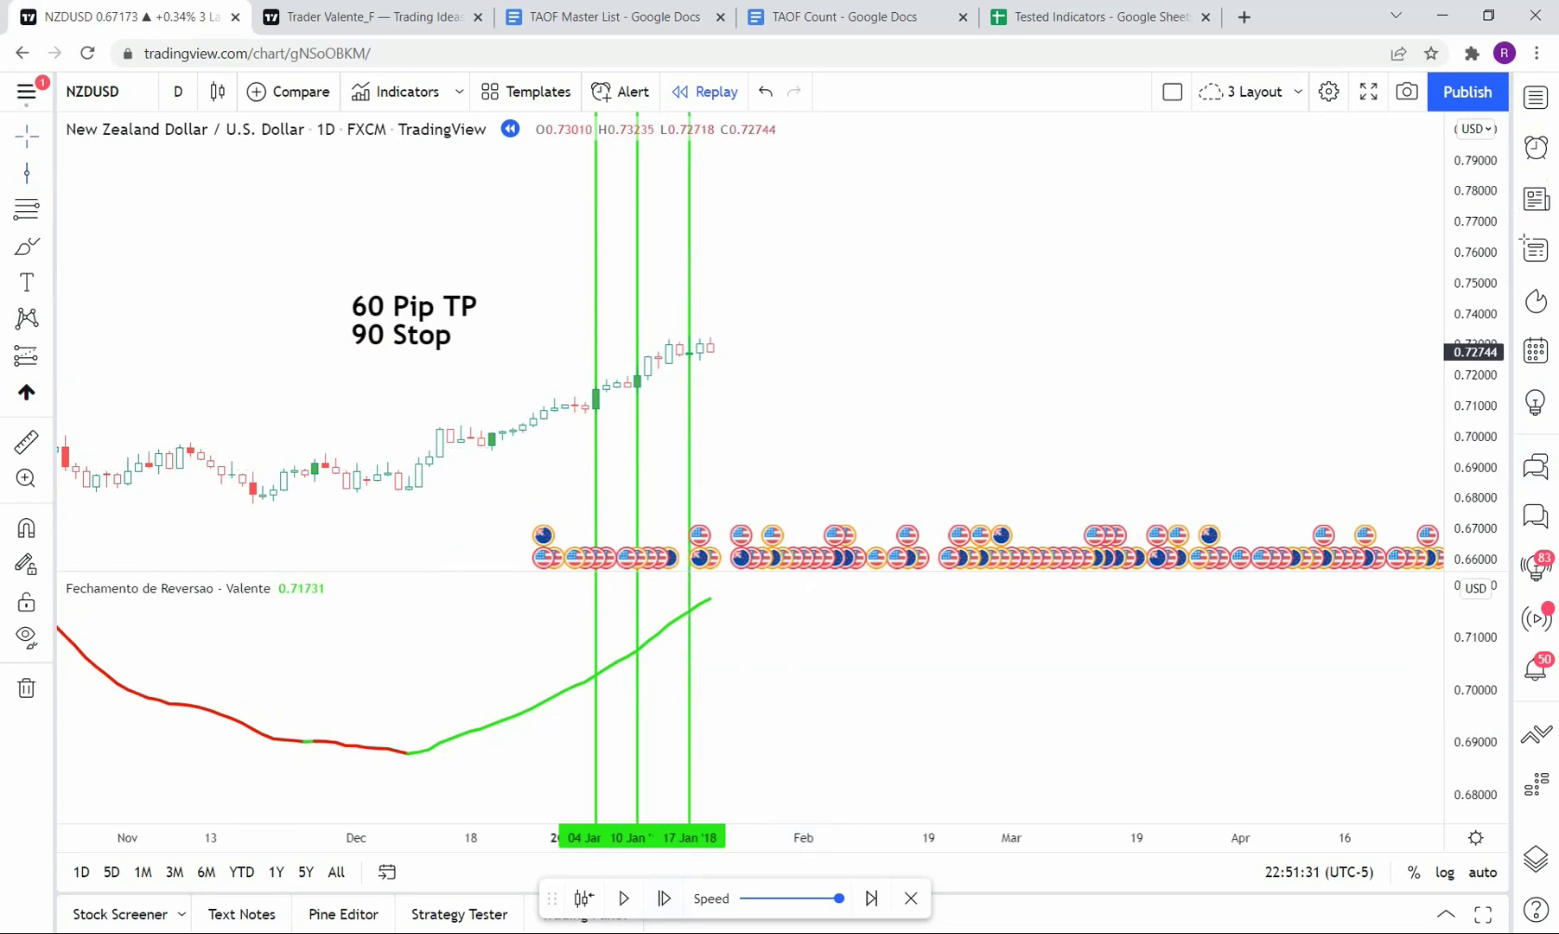
Advance the replay to 31 January 2018 and measure the 60-pip target upward from the 17 Jan '18 candle's close
{"action": "left_click", "coordinate": [665, 898]}
{"action": "left_click", "coordinate": [665, 897]}
{"action": "left_click", "coordinate": [665, 897]}
{"action": "left_click", "coordinate": [665, 897]}
{"action": "left_click", "coordinate": [665, 898]}
{"action": "left_click", "coordinate": [666, 897]}
{"action": "left_click", "coordinate": [666, 898]}
{"action": "left_click", "coordinate": [665, 898]}
{"action": "left_click", "coordinate": [26, 441]}
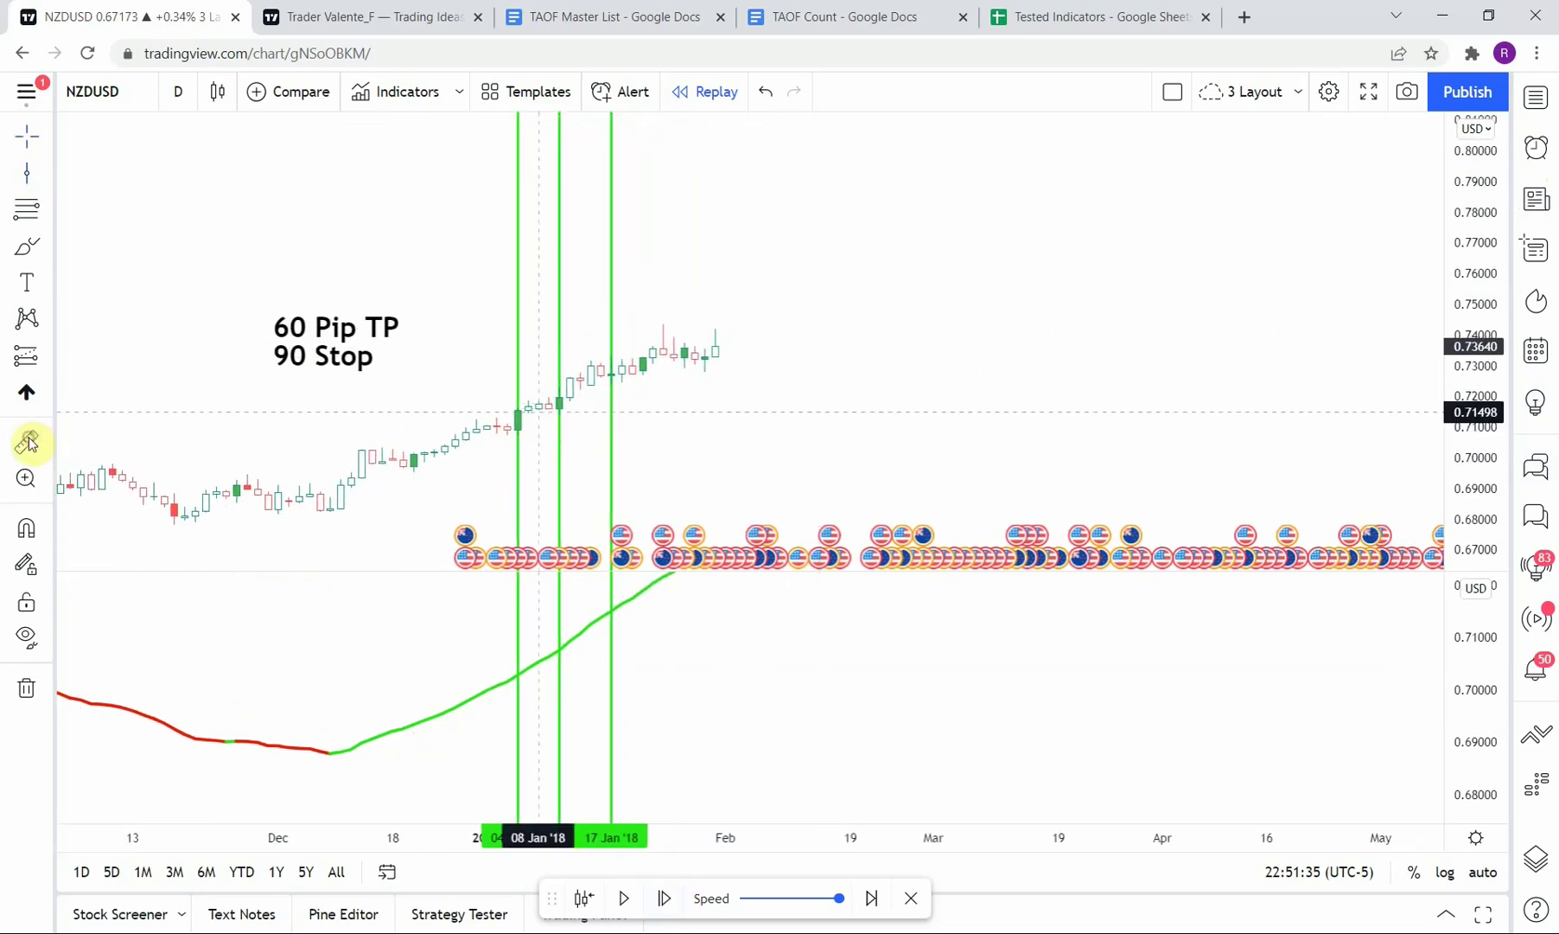
{"action": "left_click", "coordinate": [589, 374]}
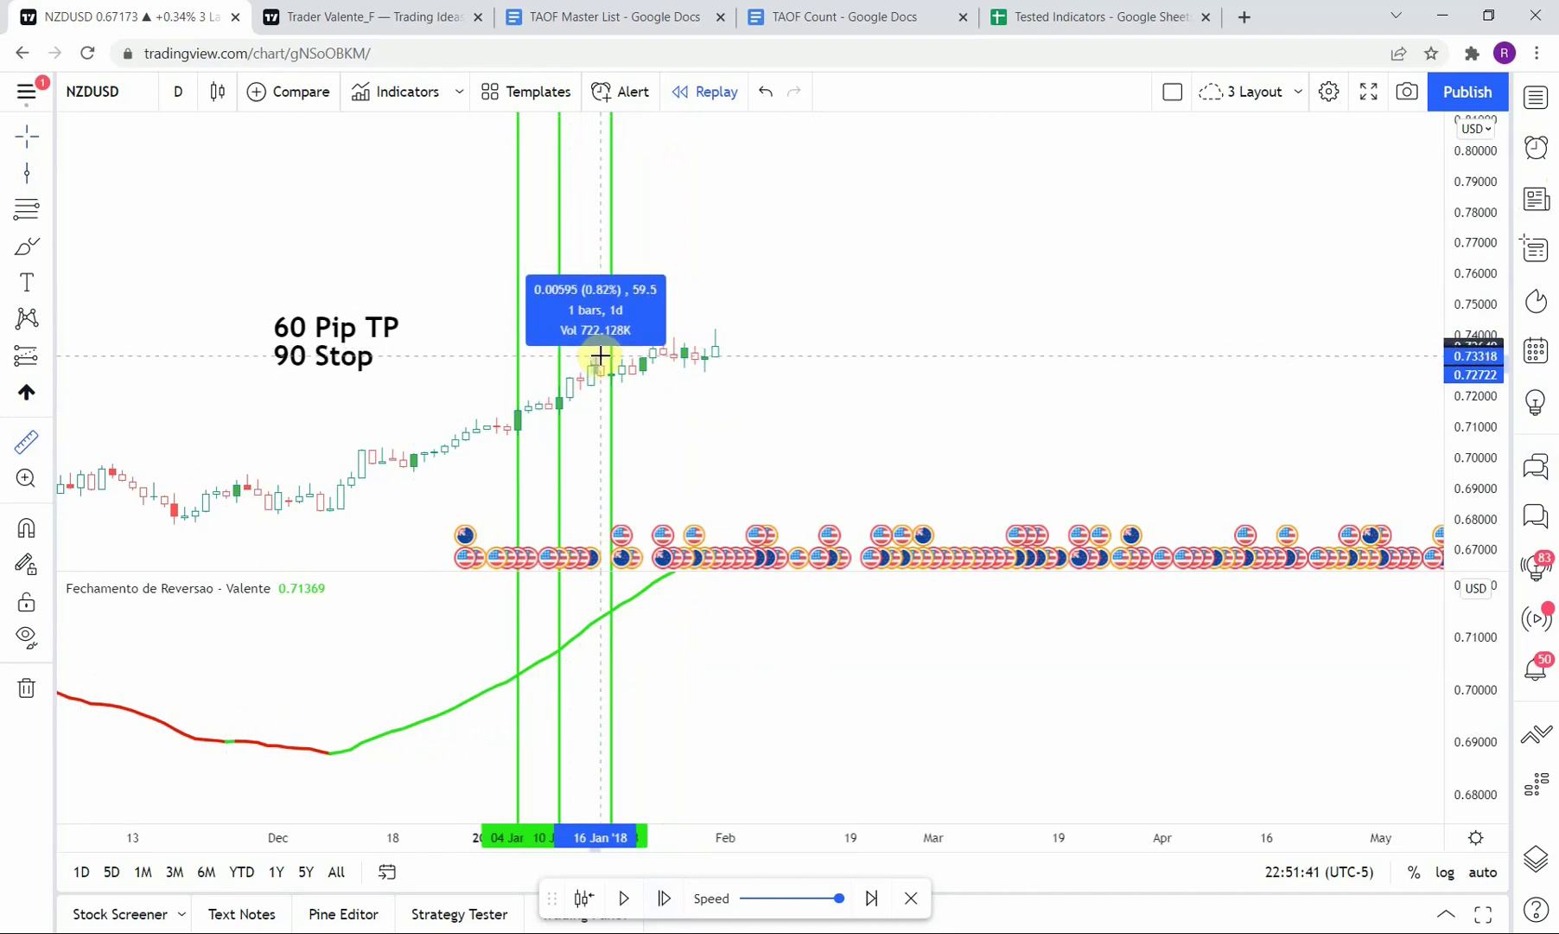
Finish the current target measurement and mark the 26 Jan '18 candle with a vertical line
{"action": "left_click", "coordinate": [601, 357]}
{"action": "left_click", "coordinate": [692, 383]}
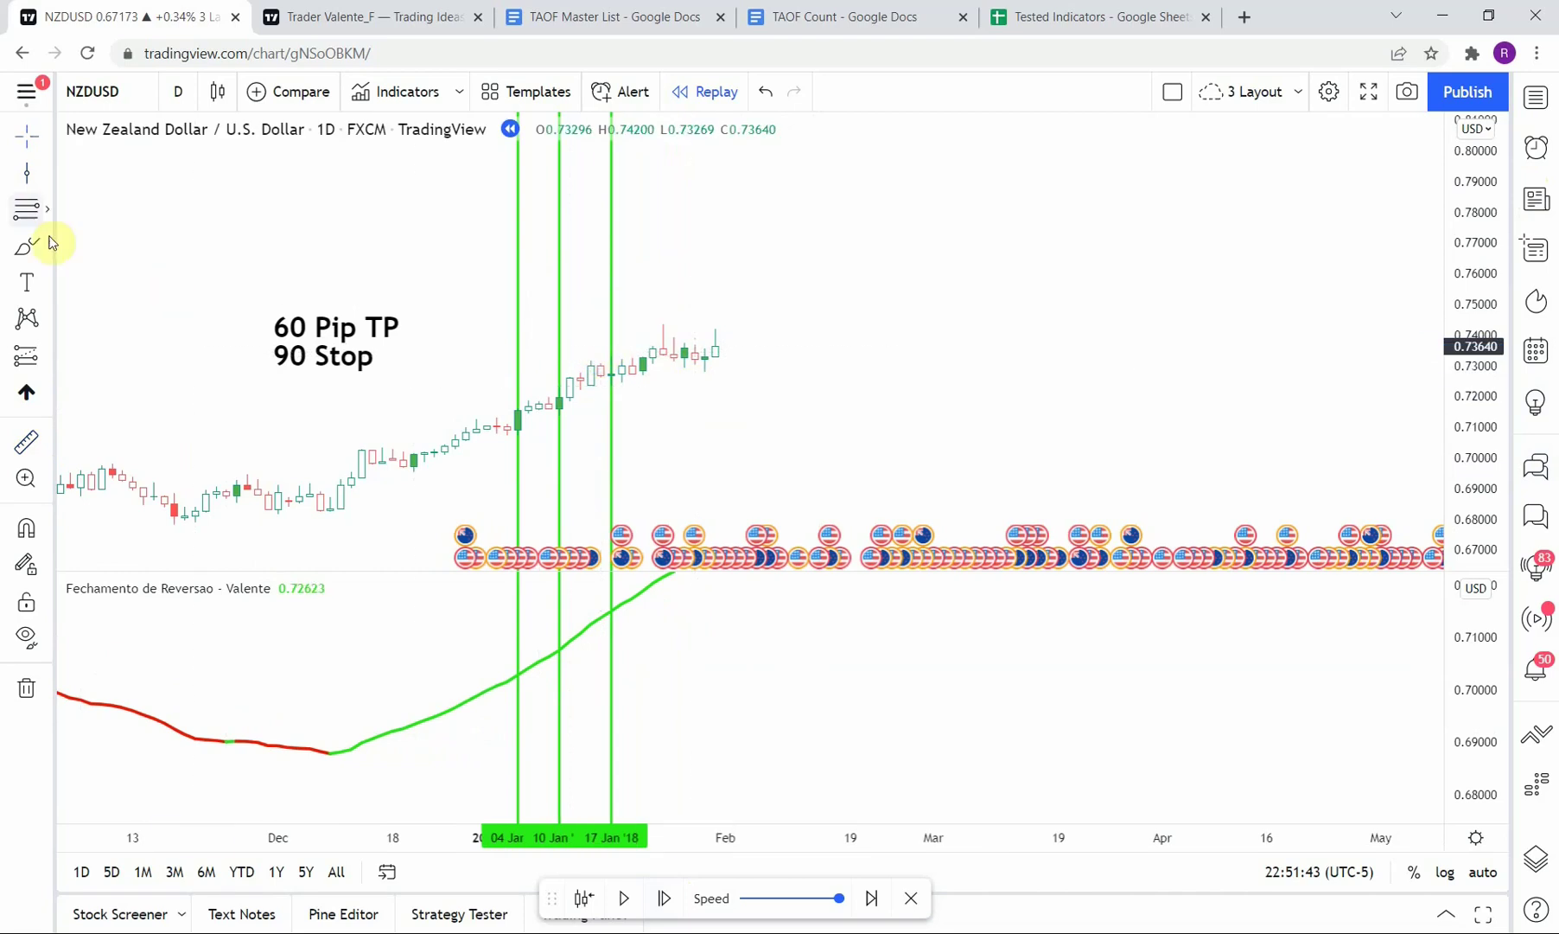
{"action": "left_click", "coordinate": [684, 448]}
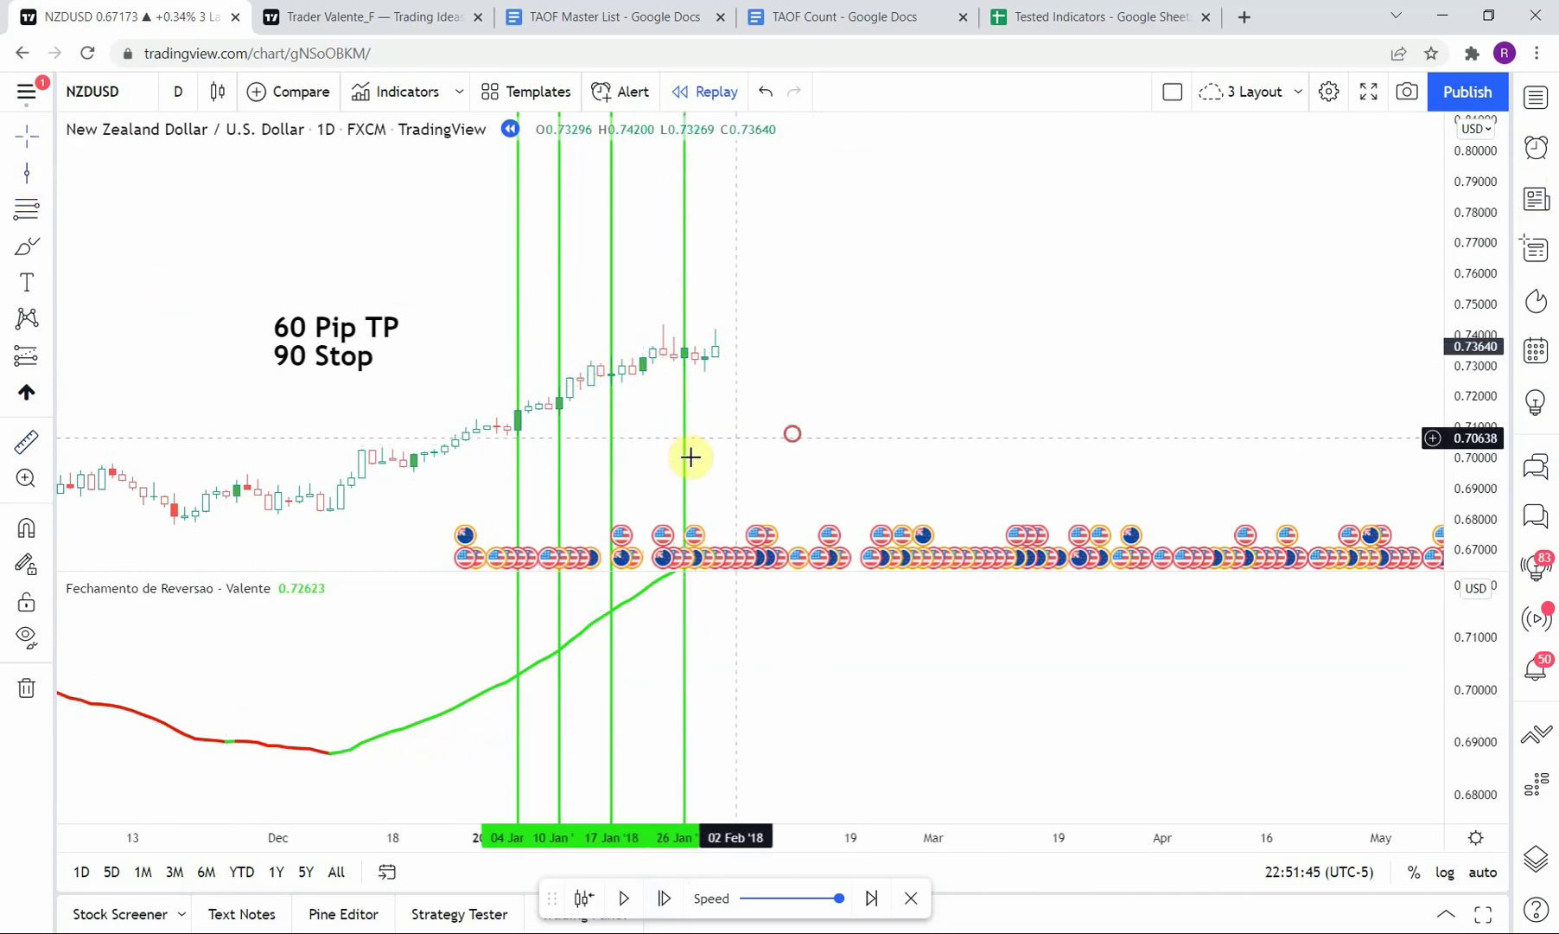
Measure the 60-pip target upward from the 26 Jan '18 candle's close
{"action": "left_click", "coordinate": [26, 442]}
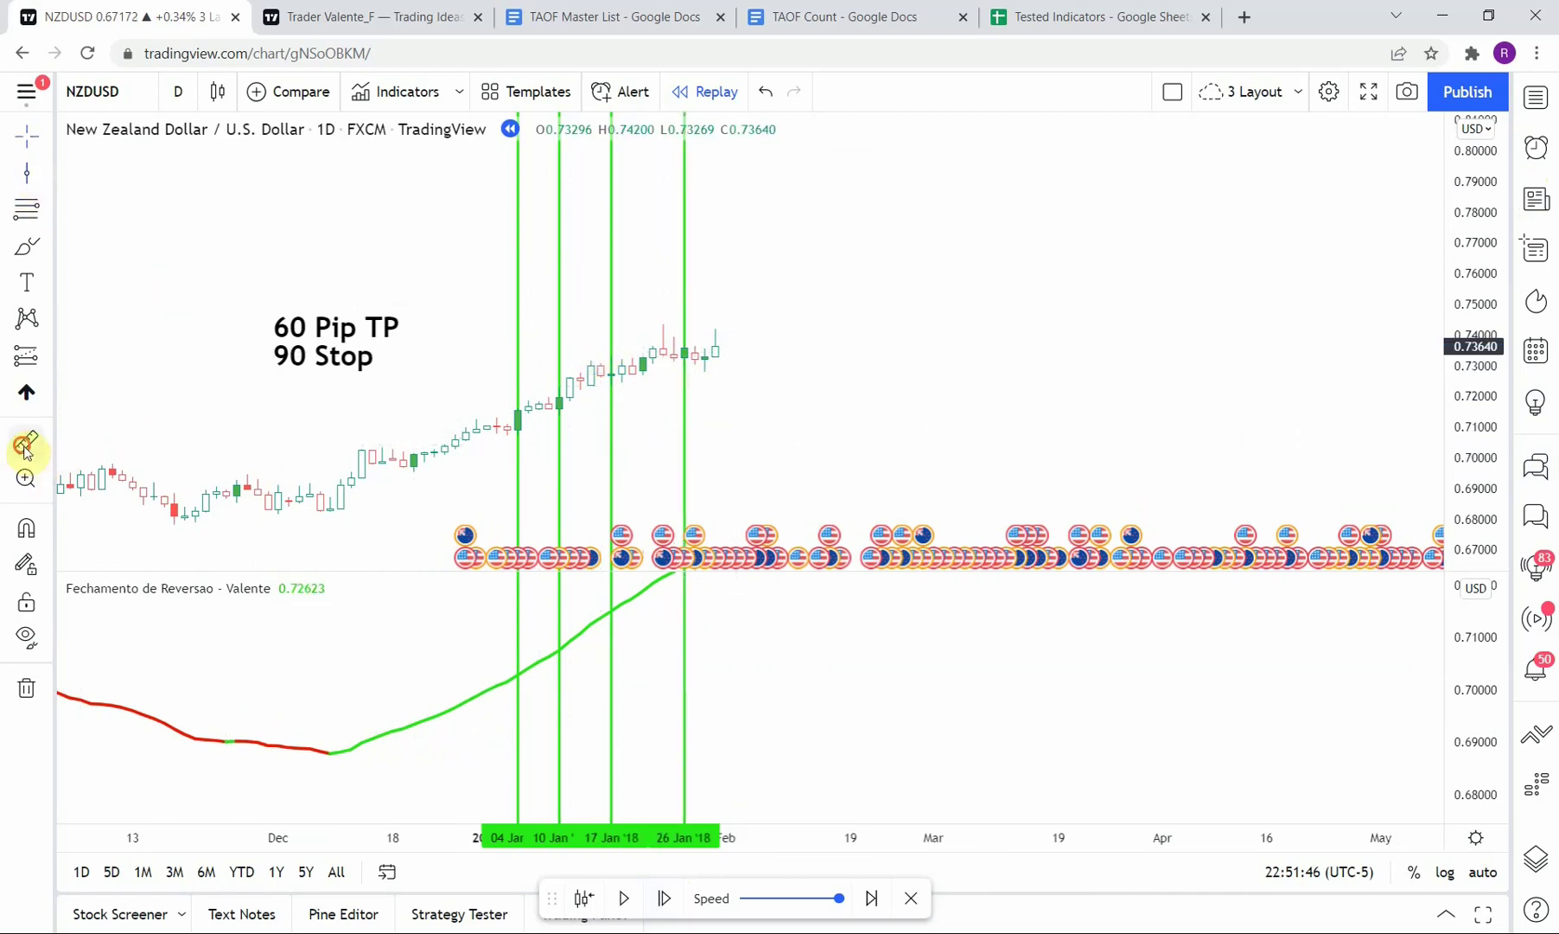
{"action": "left_click", "coordinate": [659, 349]}
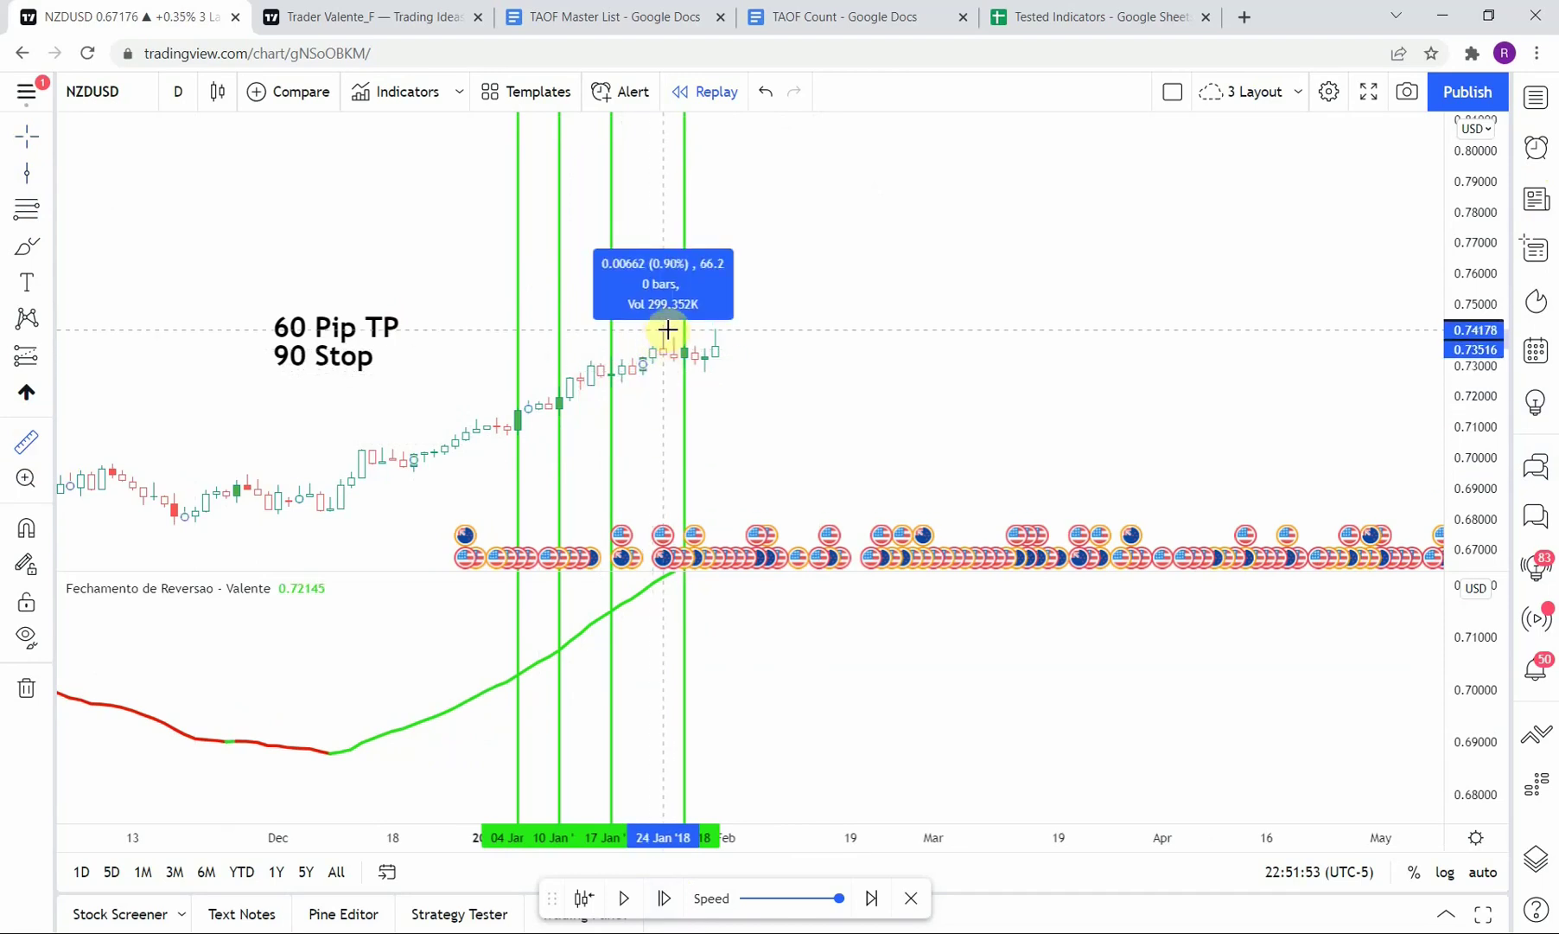
{"action": "left_click", "coordinate": [669, 329]}
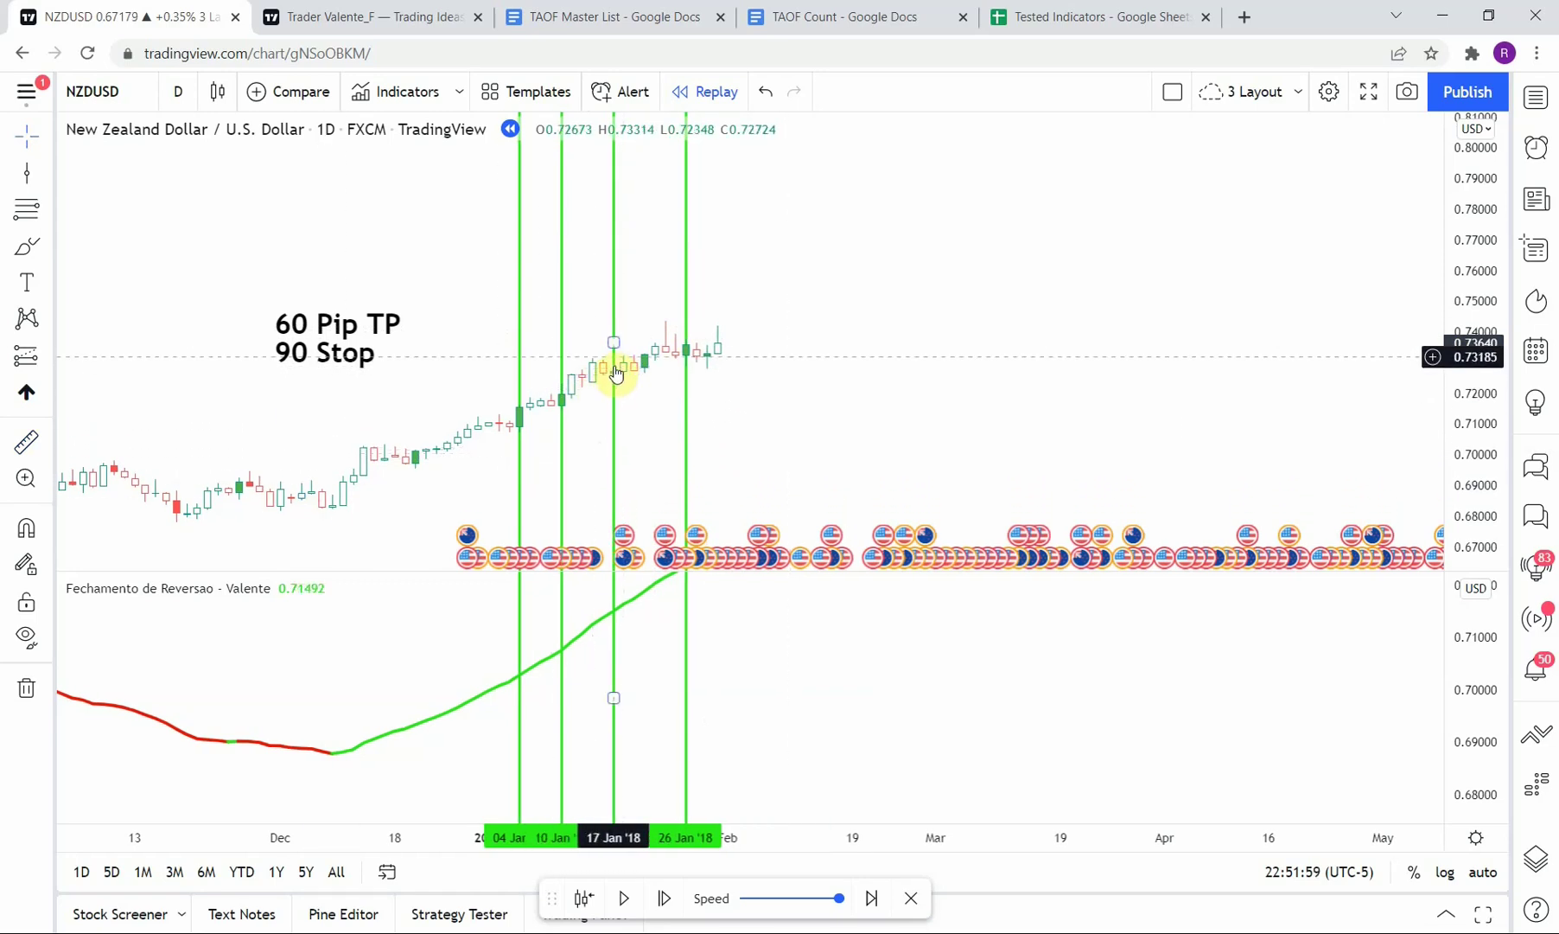
Review the four marked signals against the full indicator line up to the latest replay candle, with the price scale compressed
{"action": "left_click_drag", "start_coordinate": [1000, 637], "coordinate": [992, 717]}
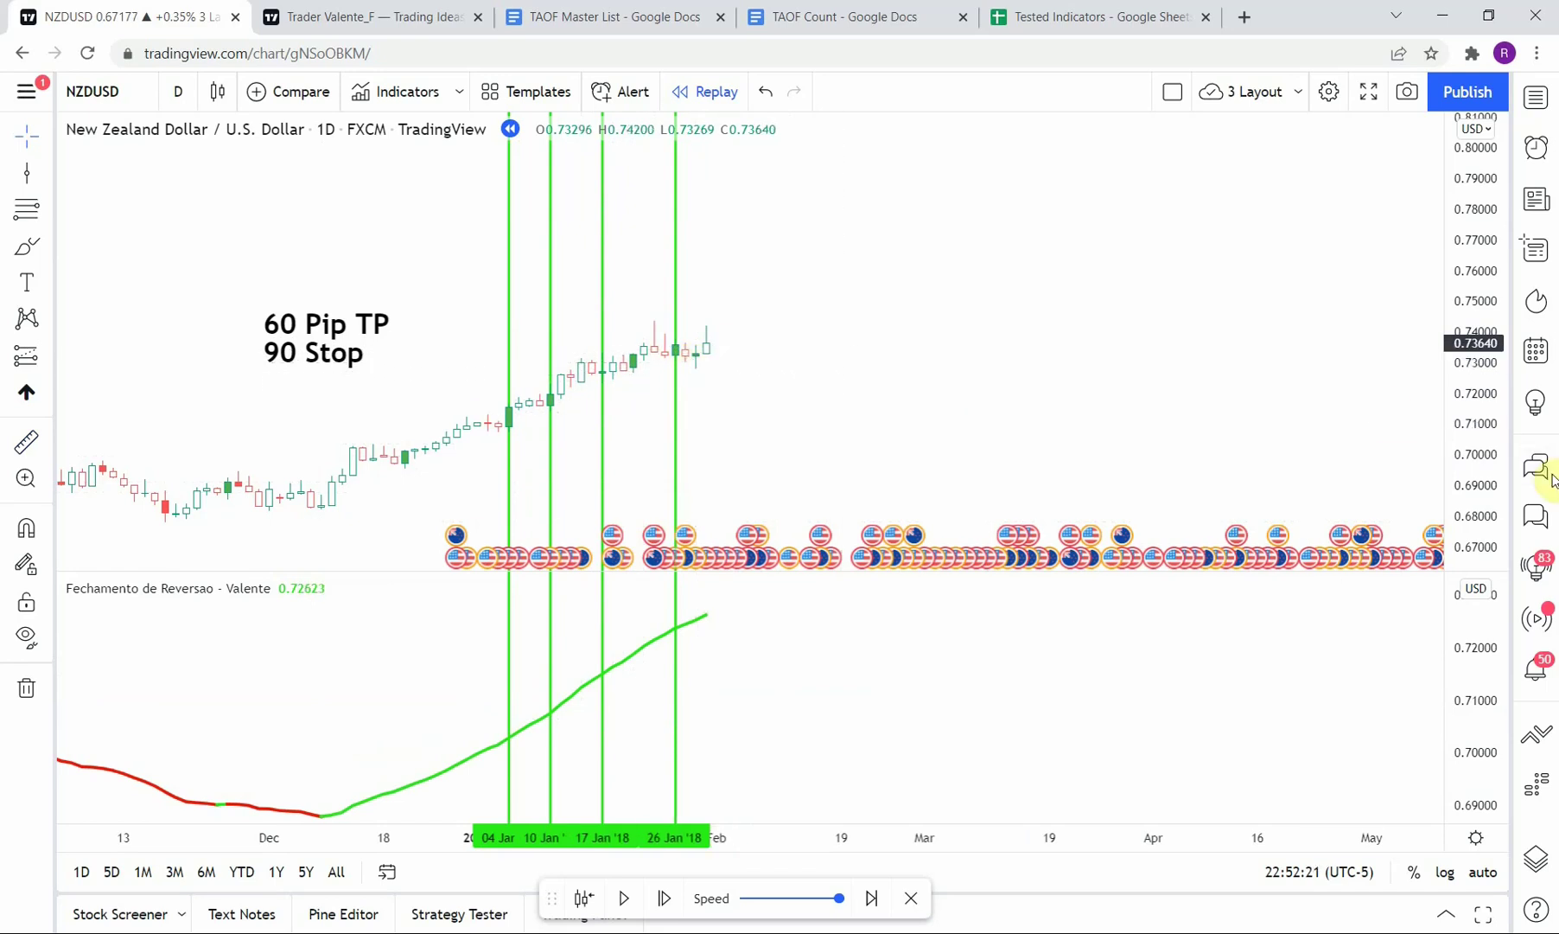
{"action": "left_click_drag", "start_coordinate": [1474, 432], "coordinate": [1487, 499]}
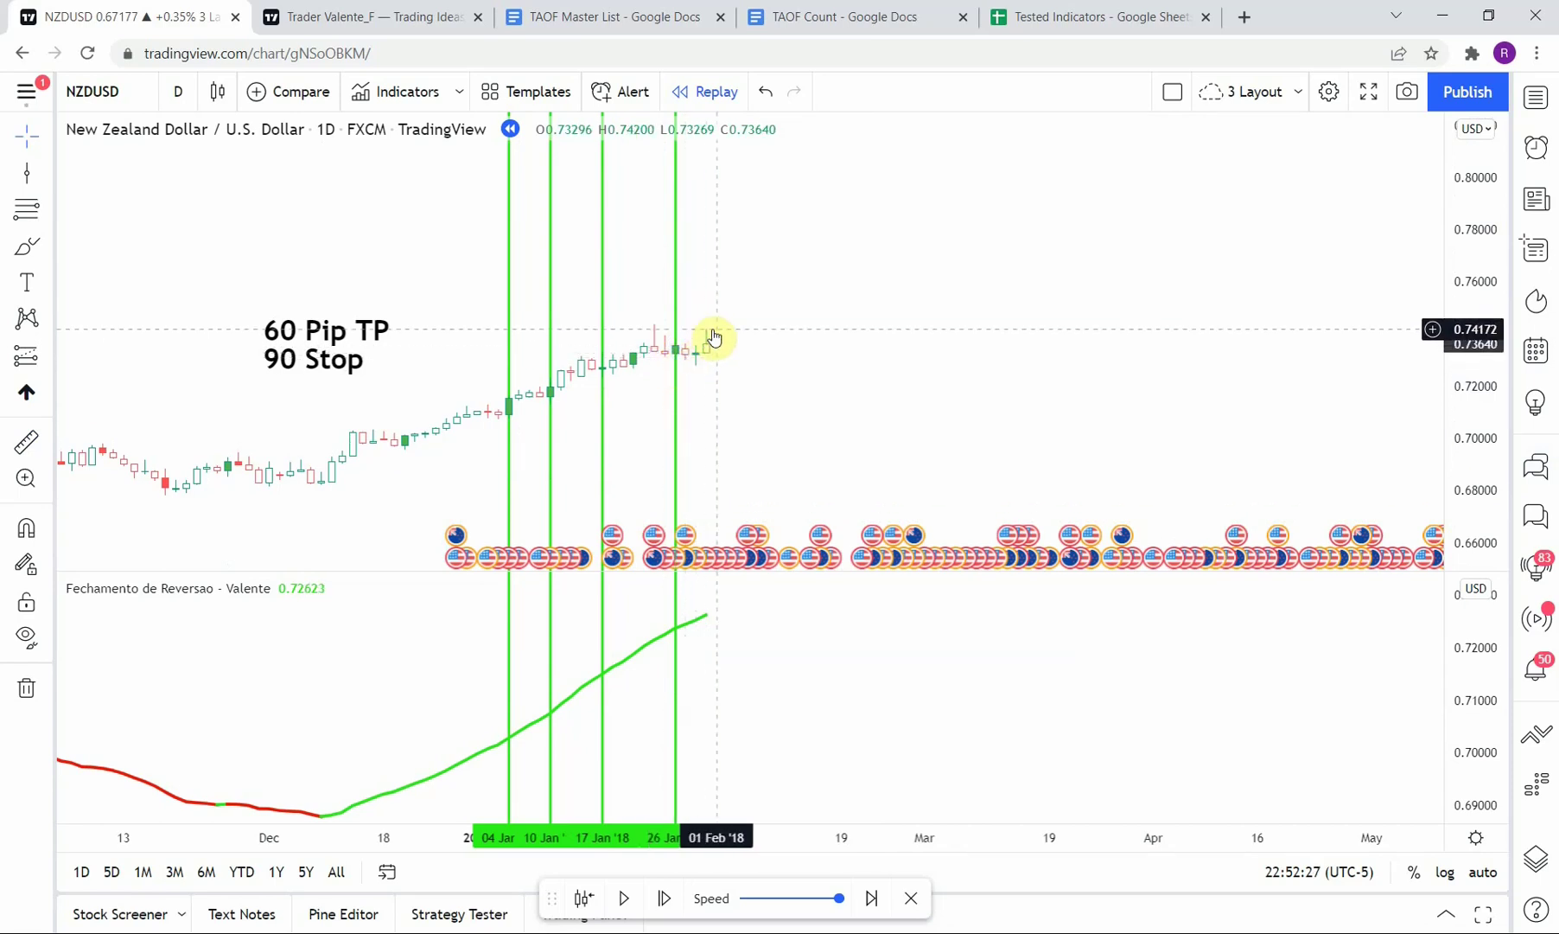
{"action": "left_click_drag", "start_coordinate": [715, 338], "coordinate": [712, 344]}
{"action": "left_click_drag", "start_coordinate": [782, 424], "coordinate": [781, 415]}
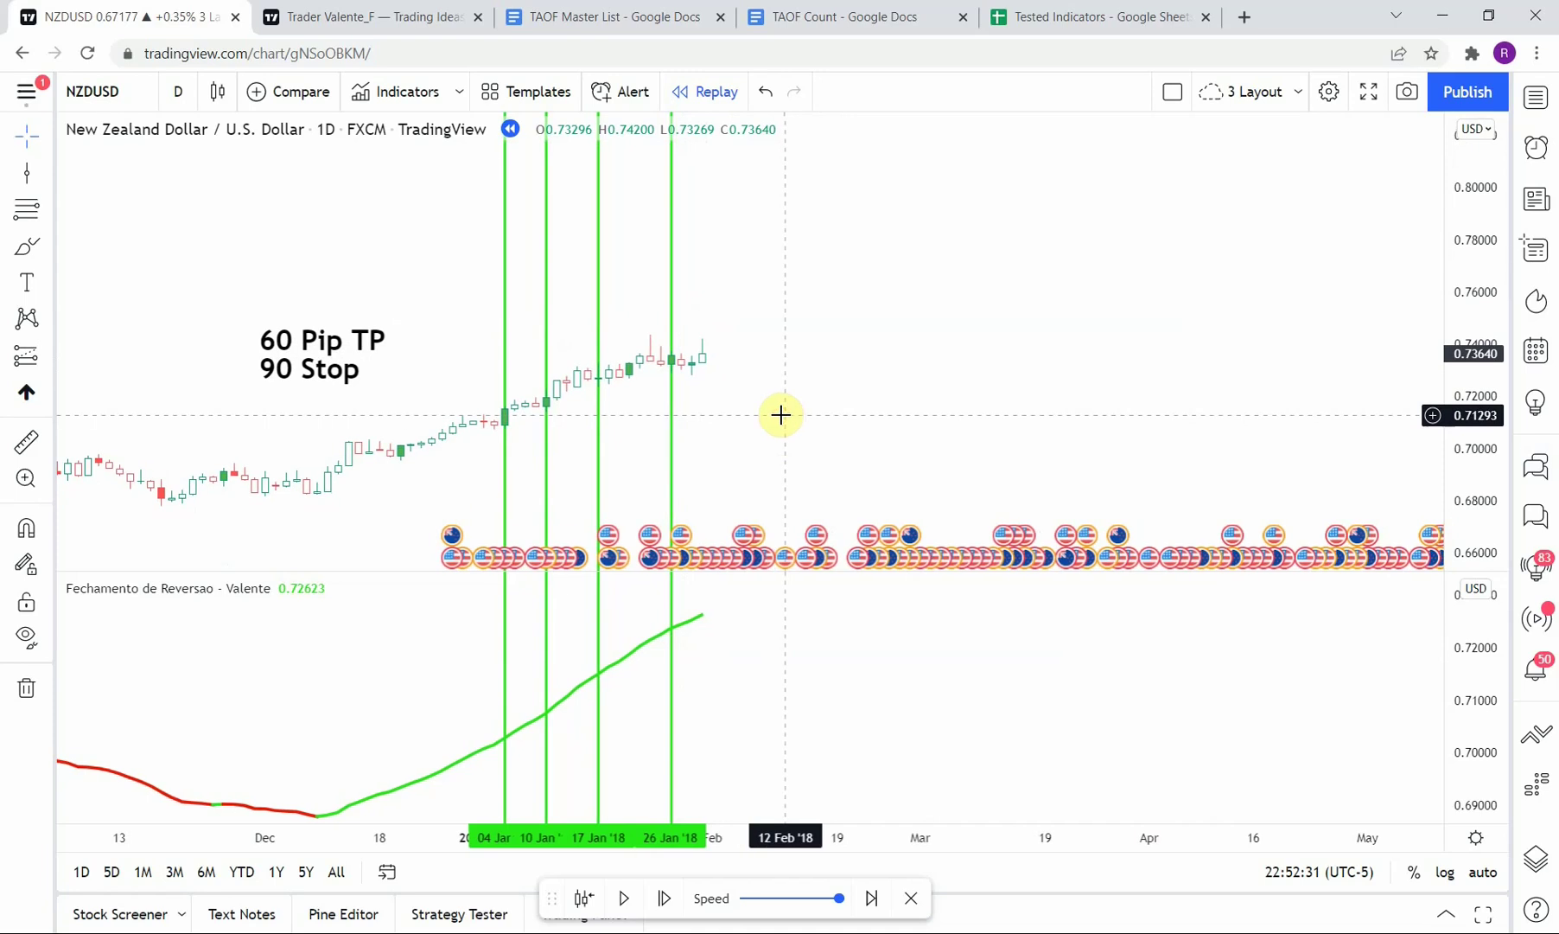